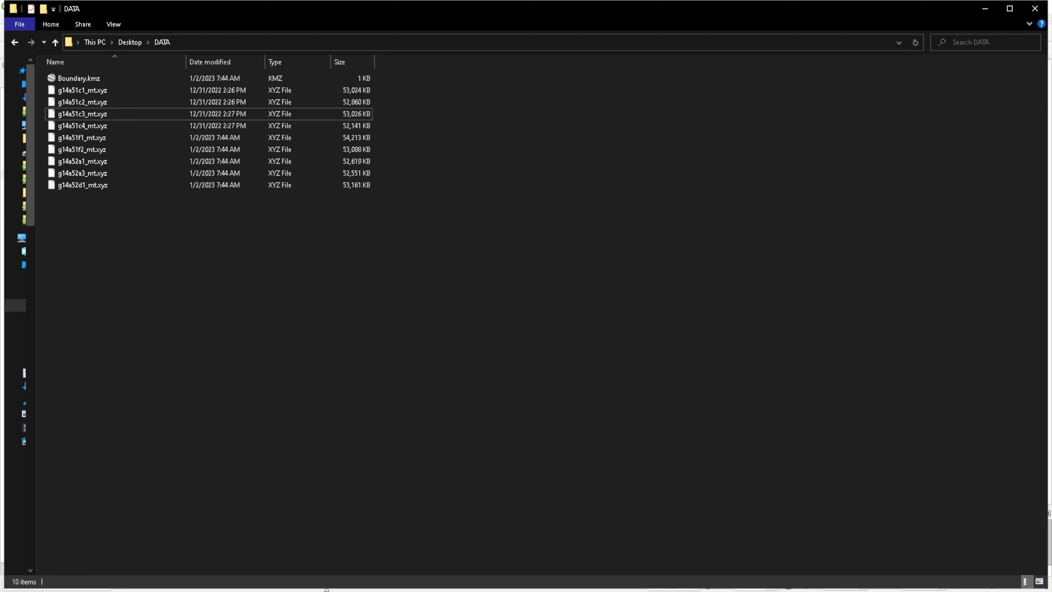
# Step: Switch to QGIS and select all nine raster layers as inputs for a Build Virtual Raster run
pyautogui.hotkey('alt', 'Tab')
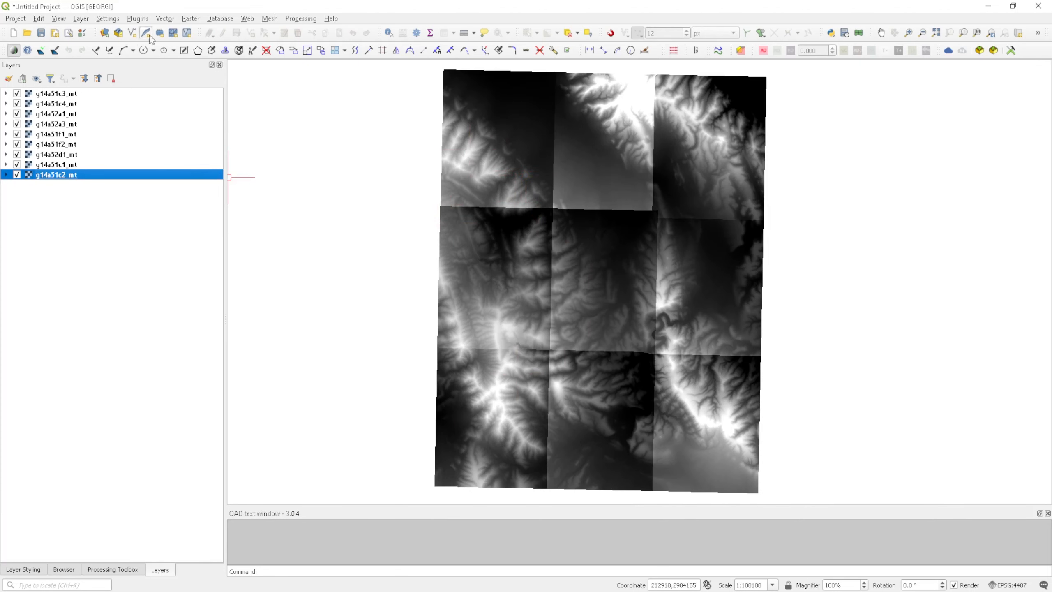
pyautogui.click(190, 19)
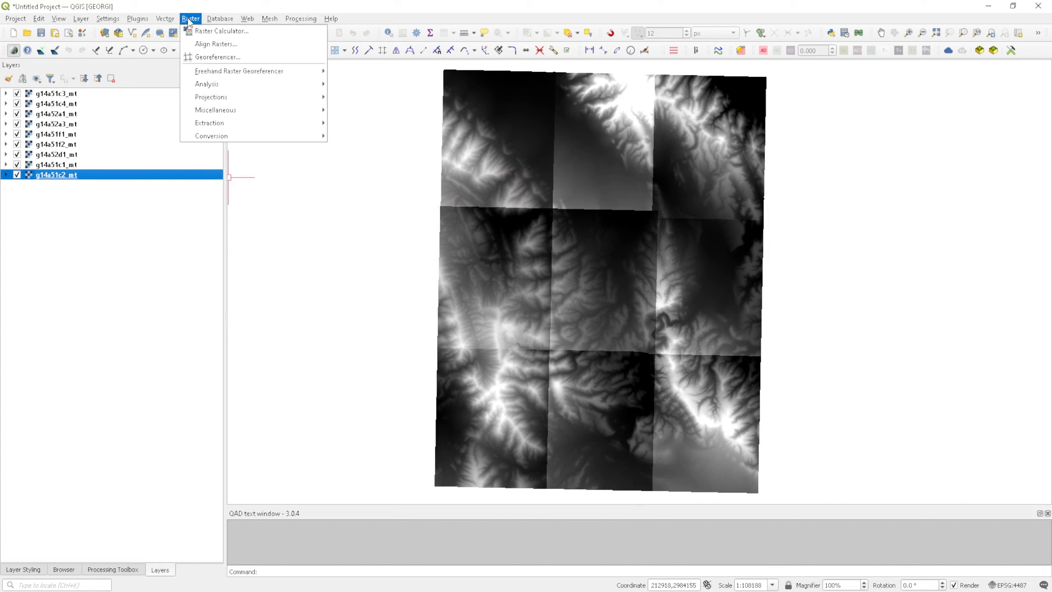
pyautogui.moveTo(240, 112)
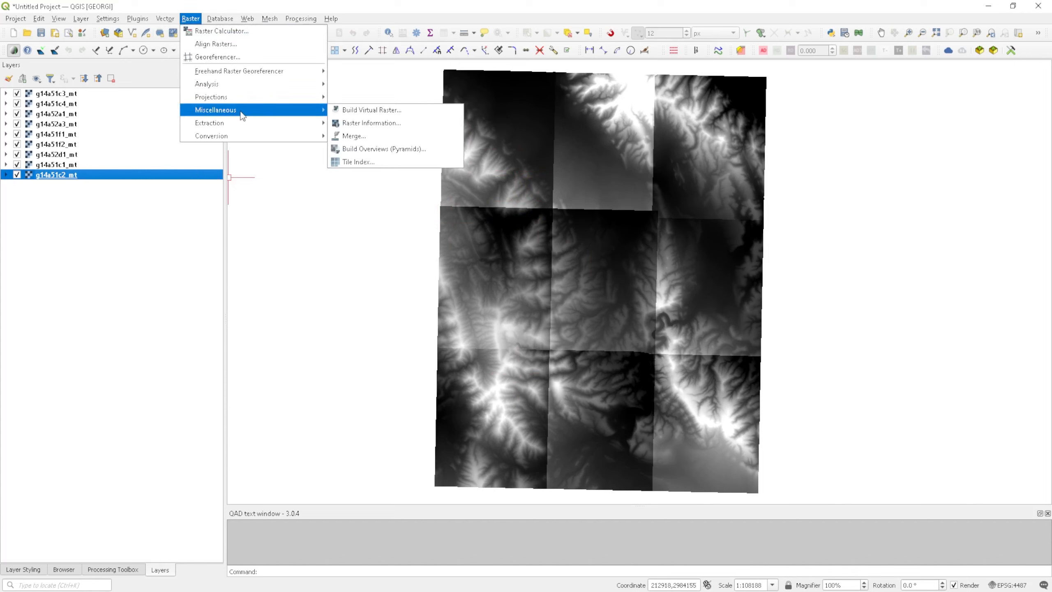
pyautogui.click(384, 111)
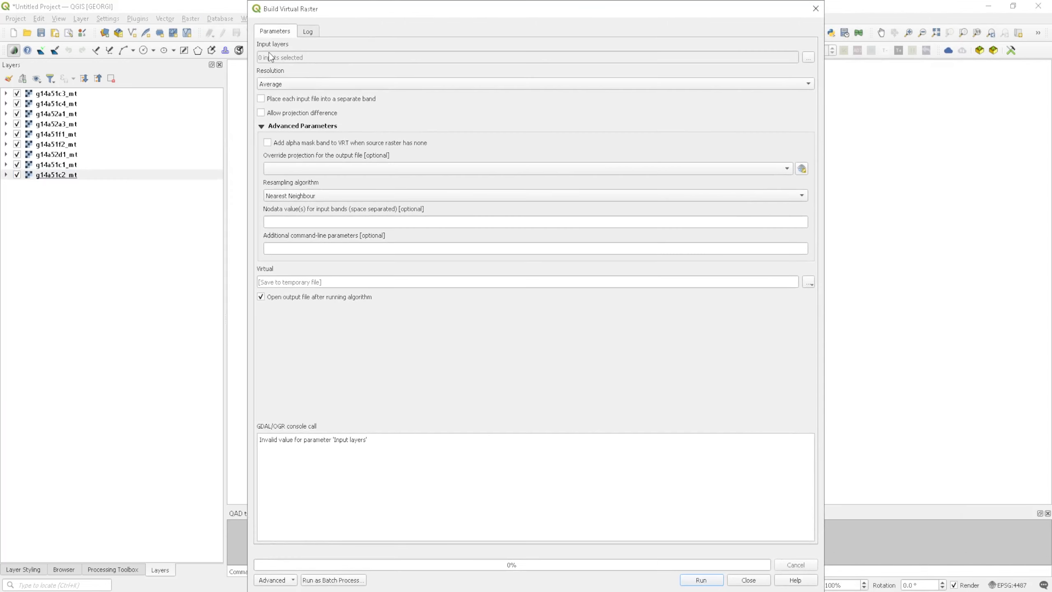
pyautogui.click(809, 59)
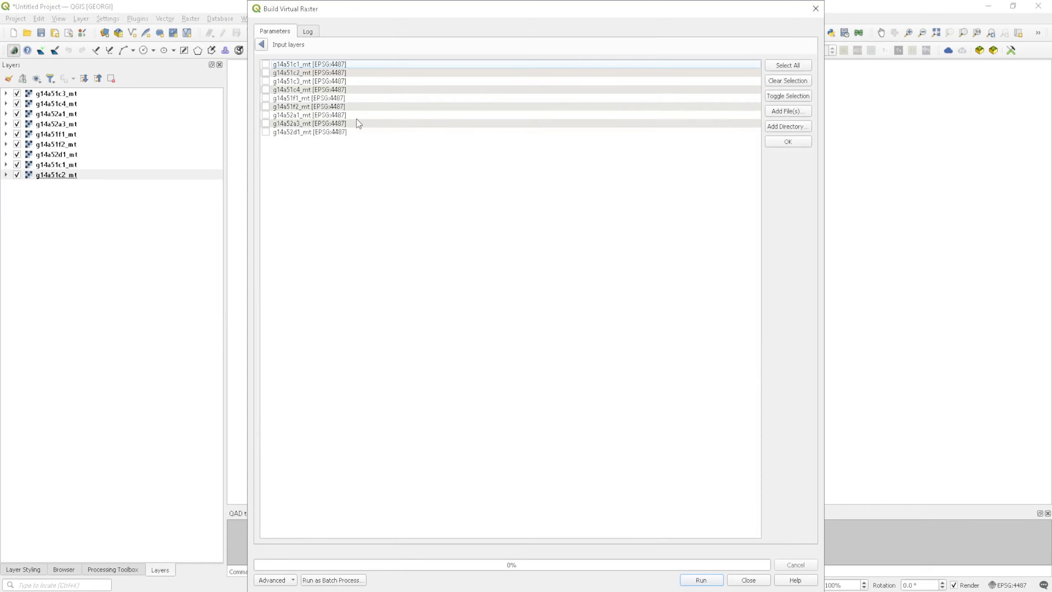
pyautogui.click(786, 66)
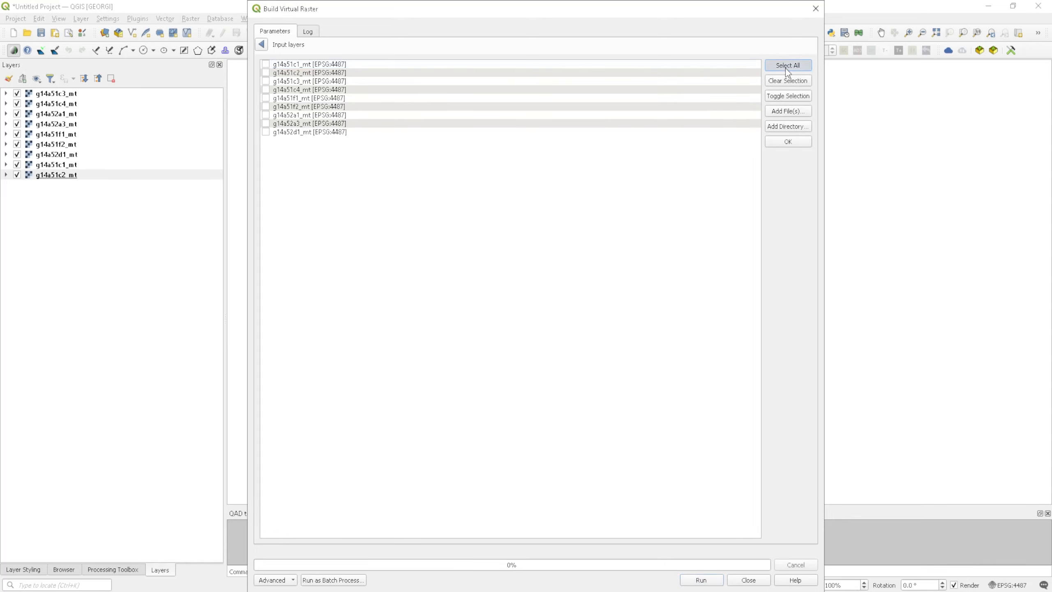
pyautogui.click(265, 47)
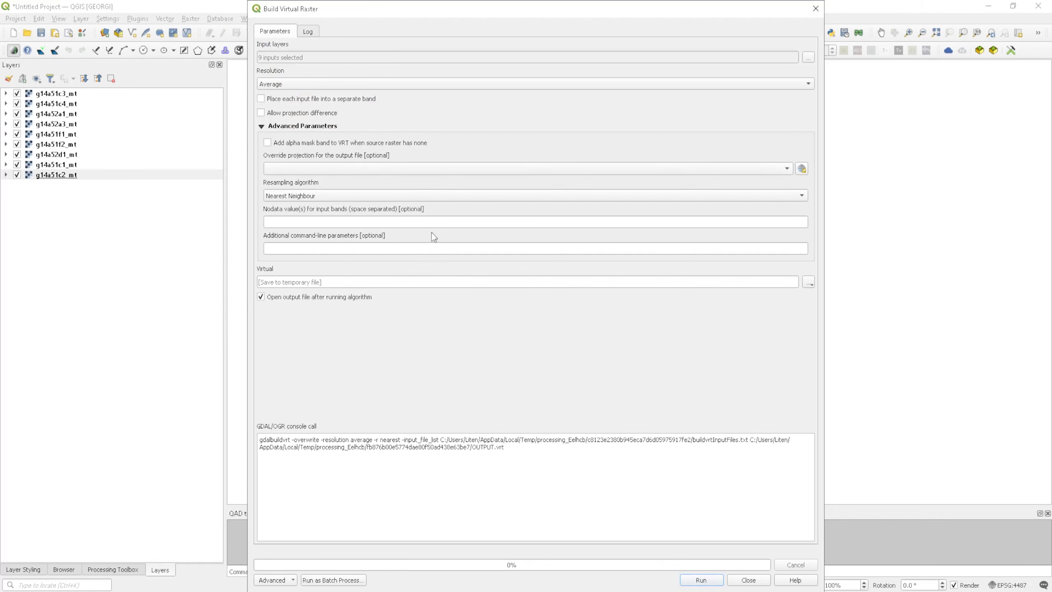
# Step: Try to build the virtual raster as a temporary file with Average resolution, and close the tool after checking its log
pyautogui.click(699, 581)
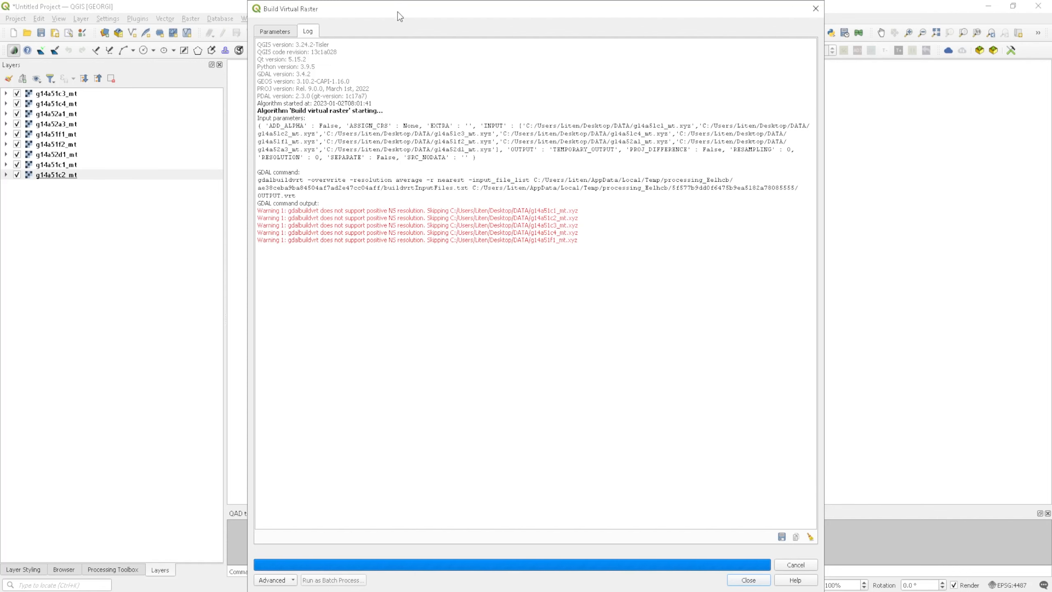
pyautogui.moveTo(398, 11); pyautogui.dragTo(736, 12)
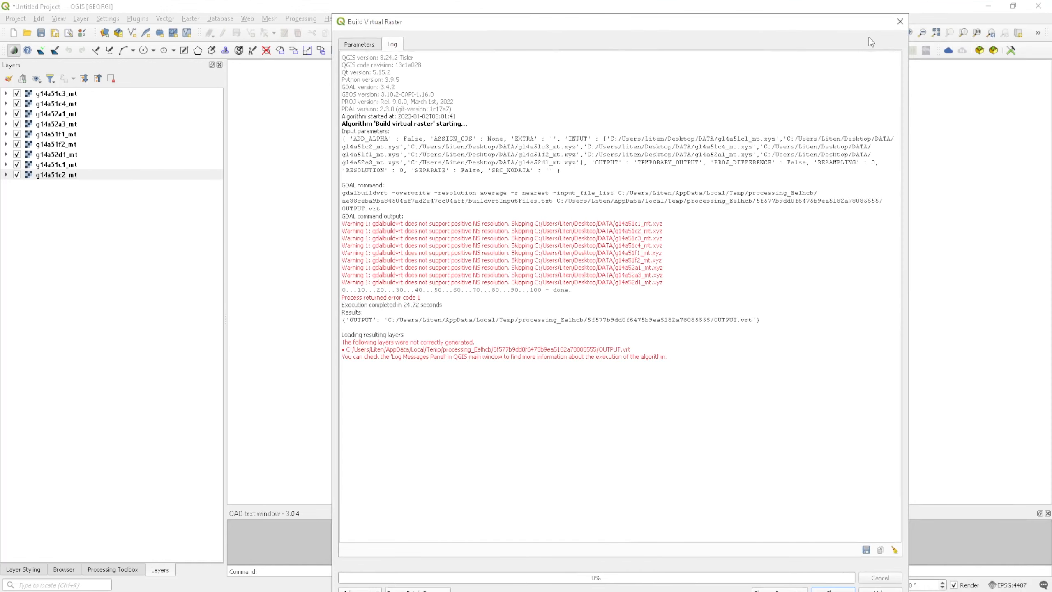
pyautogui.click(899, 23)
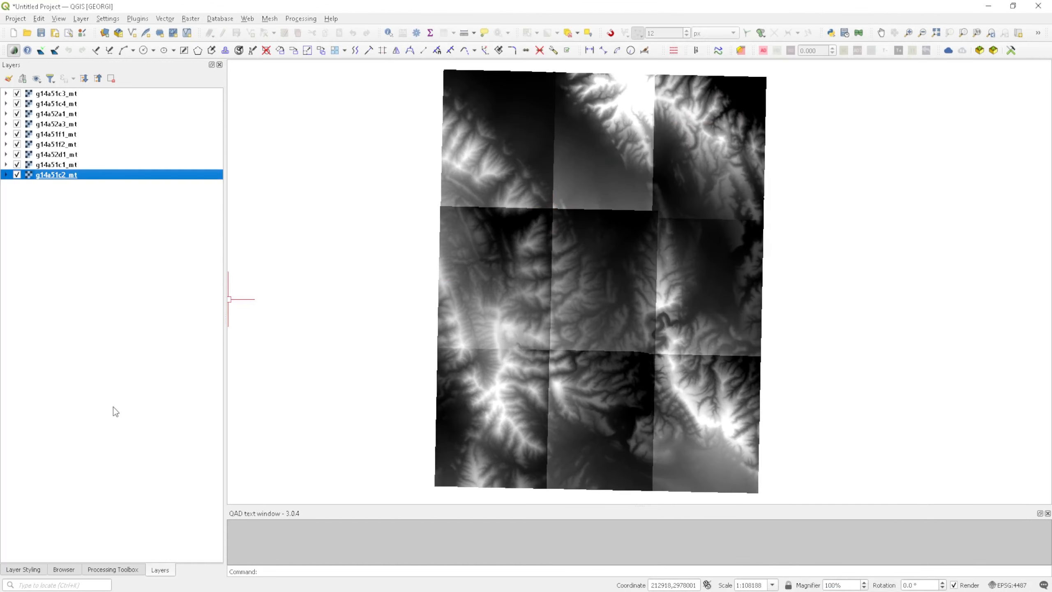
# Step: Find the Warp (Reproject) algorithm and set g14a51c1_mt as its input layer
pyautogui.click(37, 585)
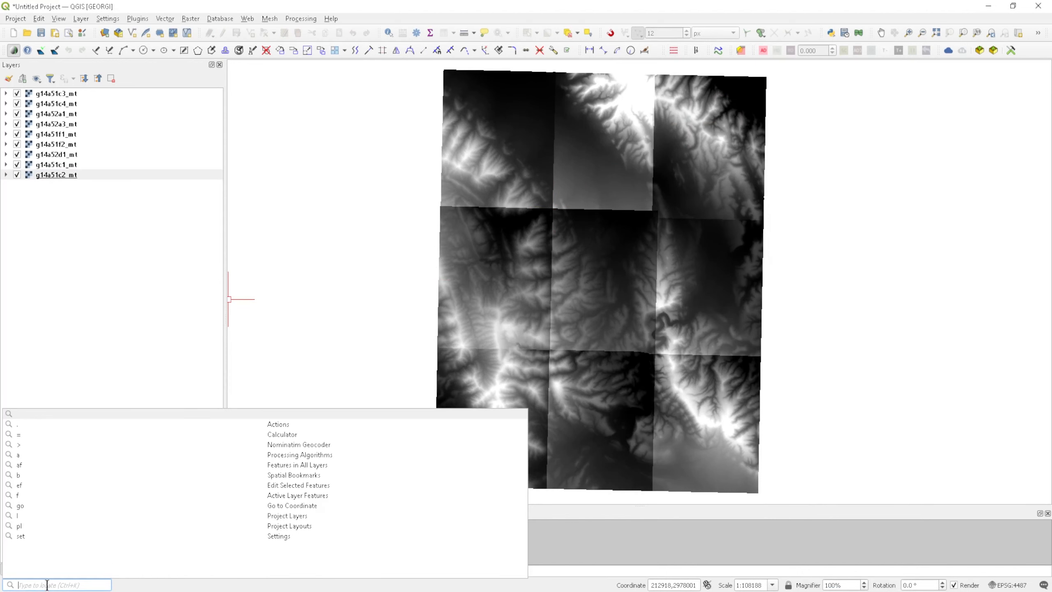
pyautogui.write('warp')
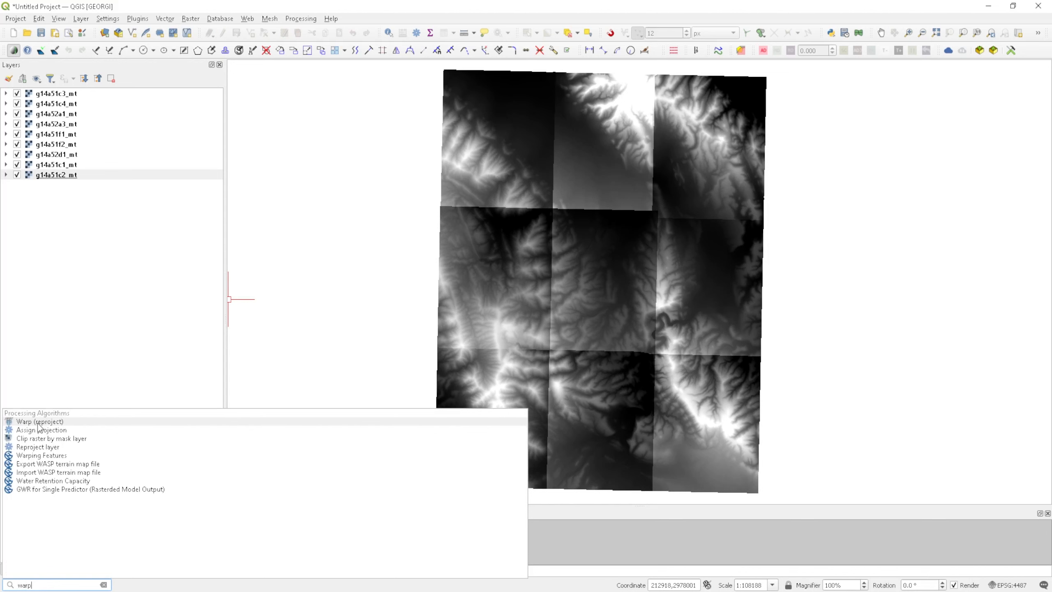
pyautogui.click(38, 423)
pyautogui.click(445, 73)
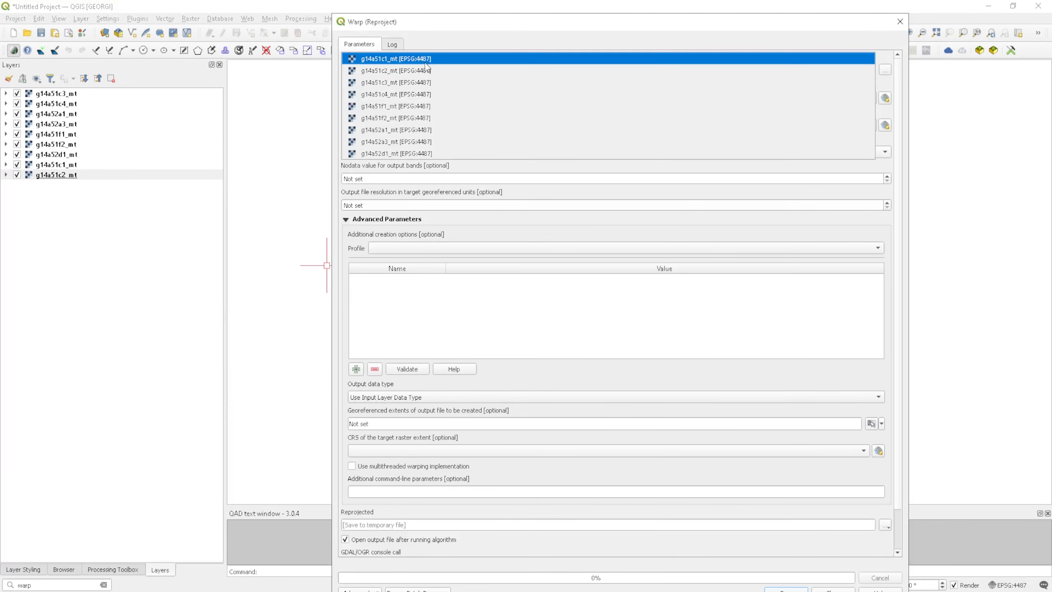
pyautogui.click(401, 59)
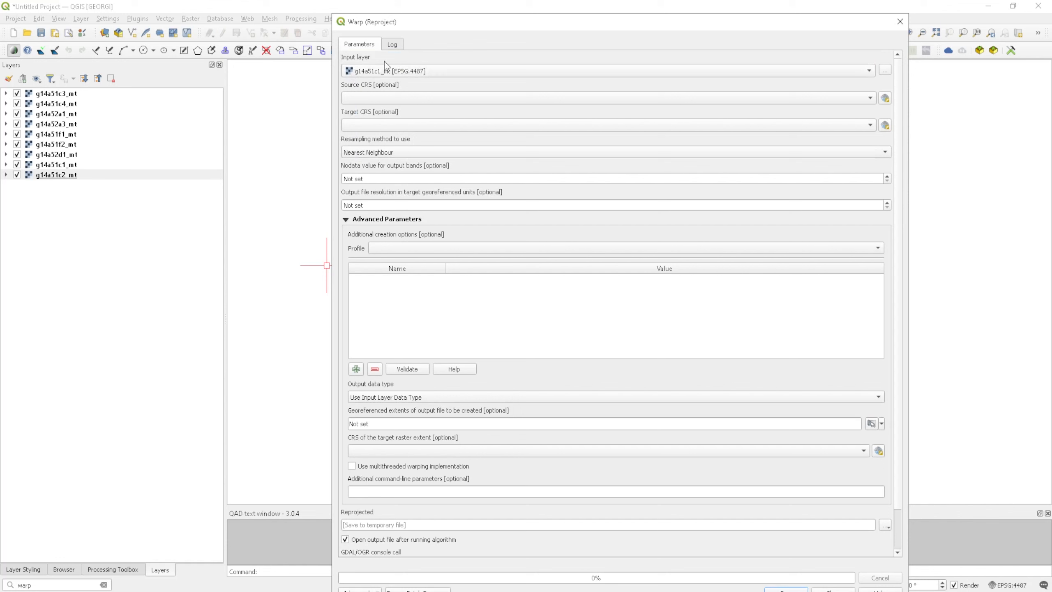
# Step: Look through the source CRS choices for the Warp tool, including the list of predefined coordinate reference systems
pyautogui.click(376, 99)
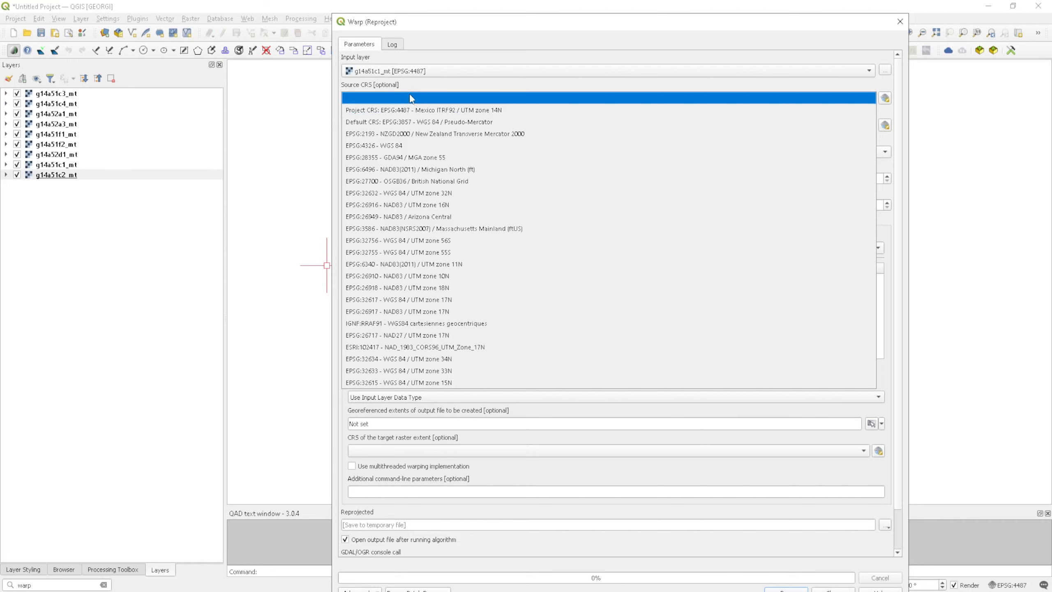
pyautogui.click(403, 88)
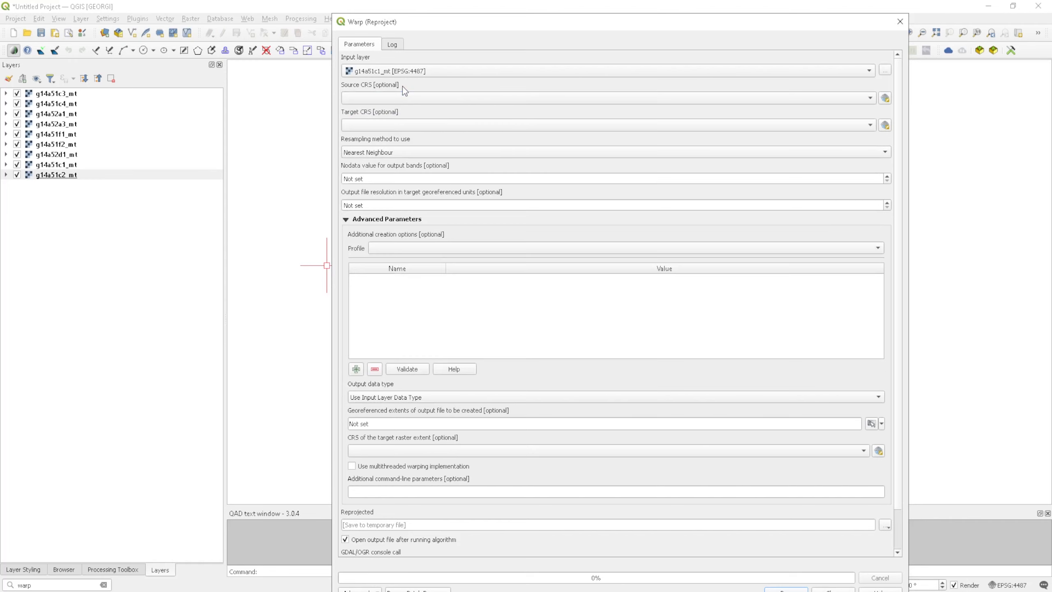
pyautogui.click(57, 95)
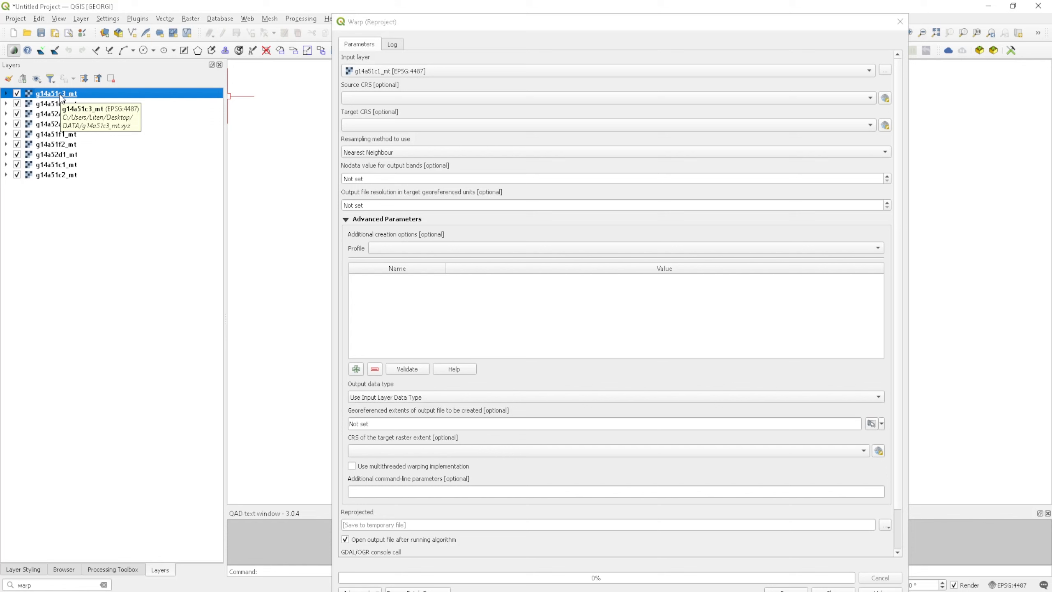
pyautogui.click(393, 98)
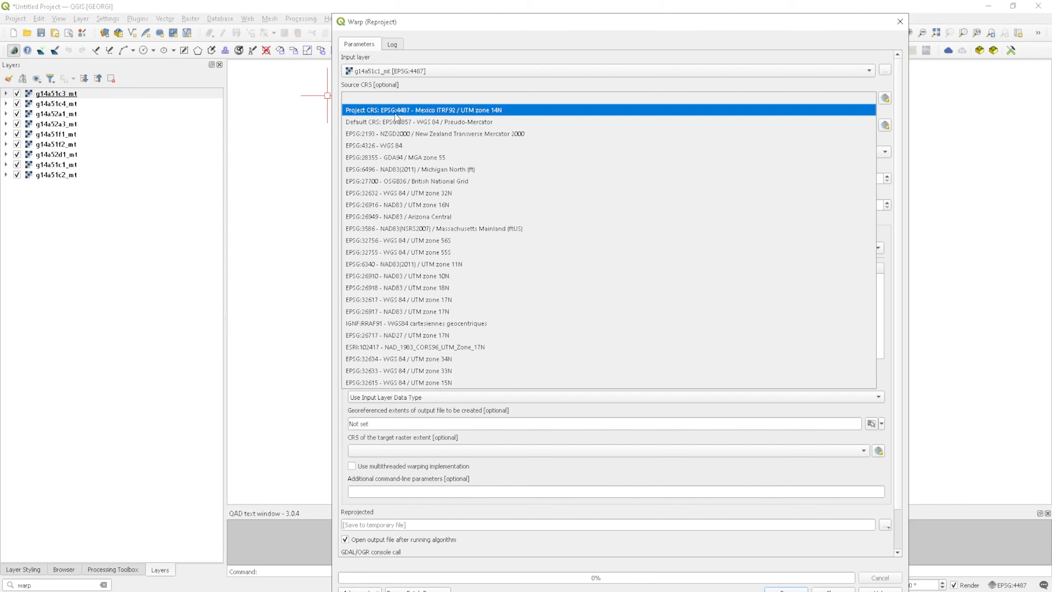
pyautogui.click(522, 79)
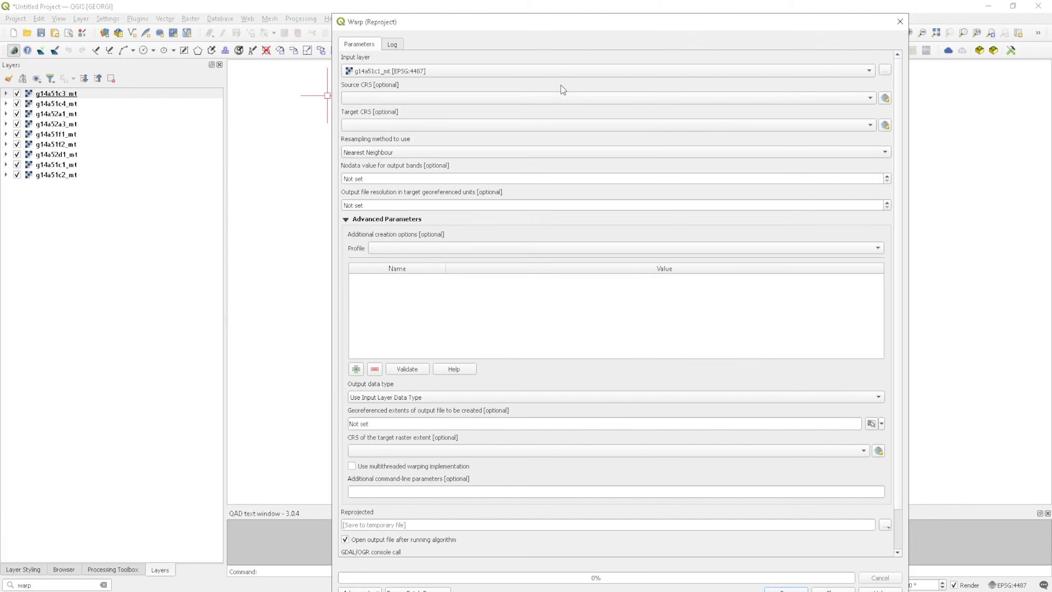
pyautogui.click(885, 99)
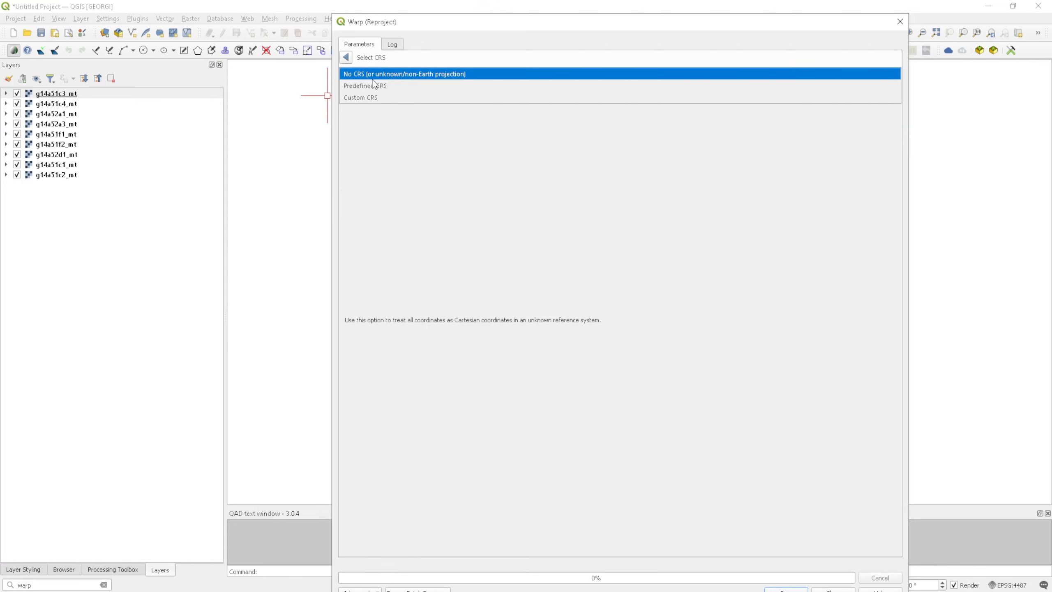
pyautogui.click(373, 86)
pyautogui.click(372, 88)
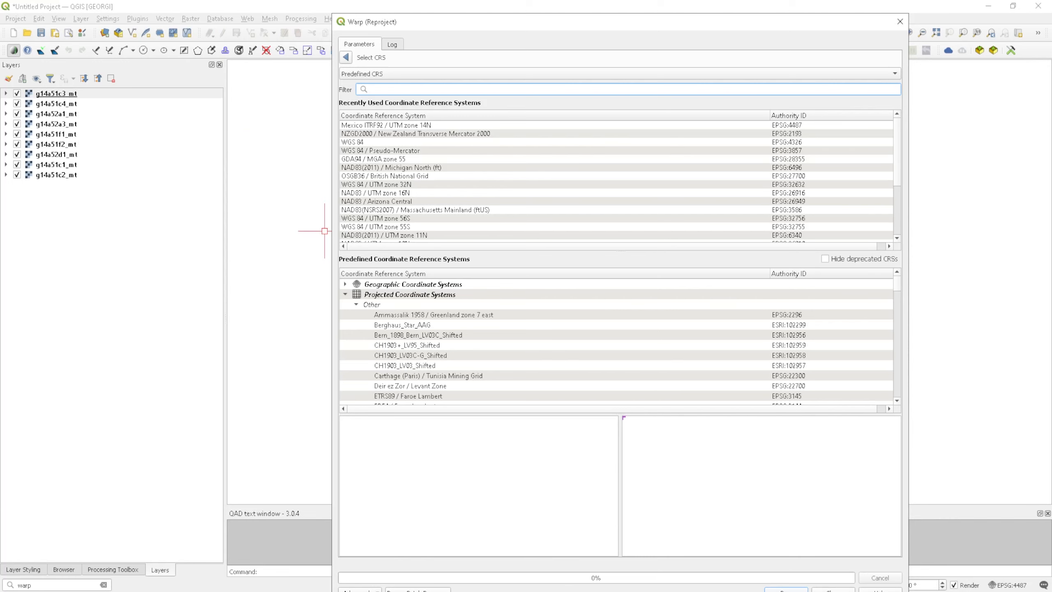
# Step: Check the datum listed for elevation model G14A51C4 on the INEGI page in the browser, and return to QGIS
pyautogui.hotkey('alt', 'Tab')
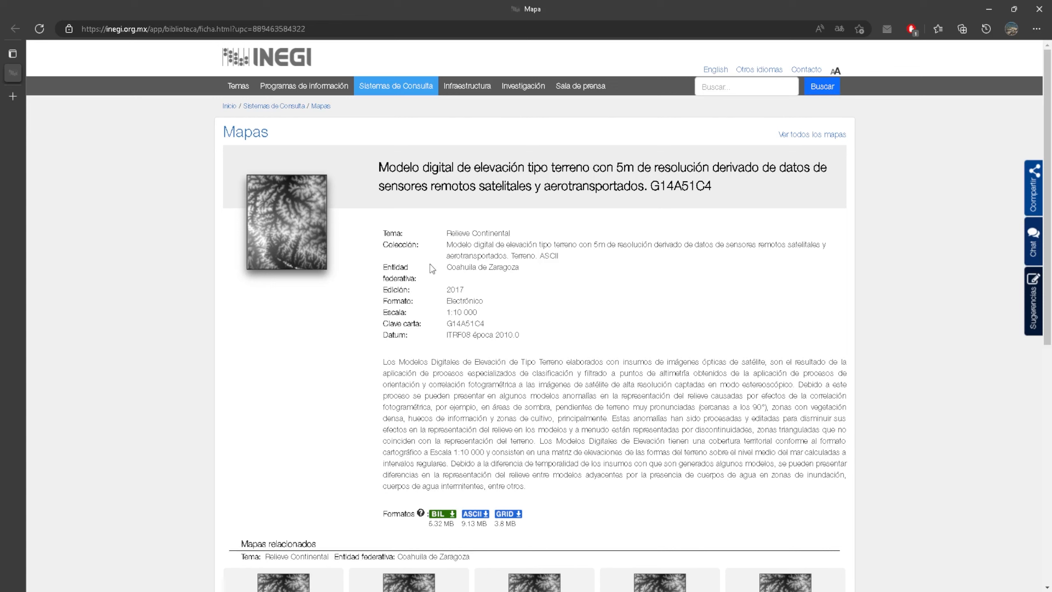
pyautogui.moveTo(383, 338); pyautogui.dragTo(415, 339)
pyautogui.click(394, 338)
pyautogui.moveTo(444, 336); pyautogui.dragTo(471, 336)
pyautogui.hotkey('alt', 'Tab')
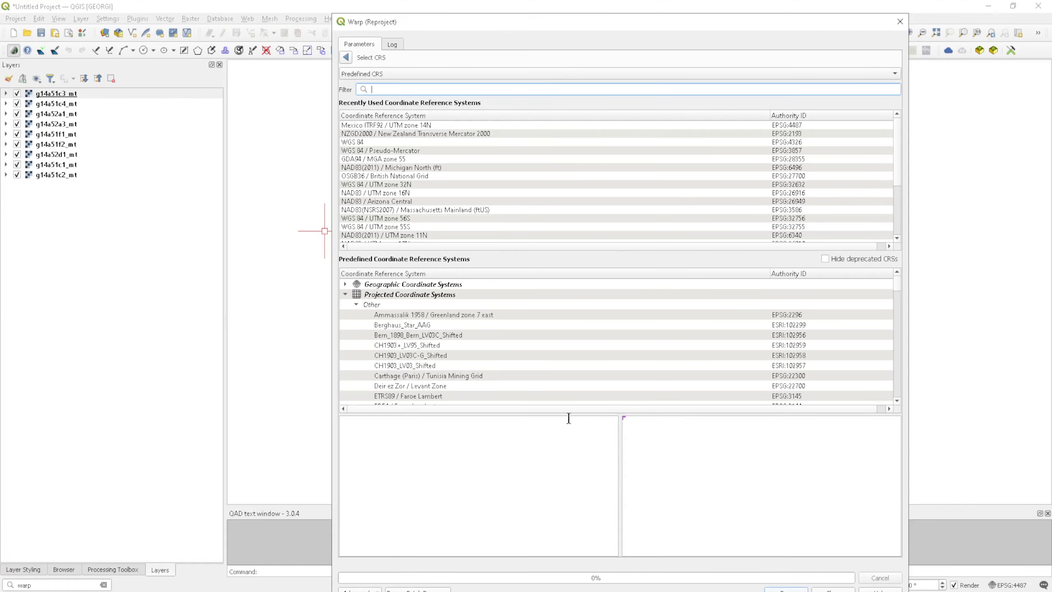
# Step: Examine the Mexico ITRF92 / UTM zone 14N entry in the layer CRS selector for all nine rasters, without applying it
pyautogui.rightClick(59, 93)
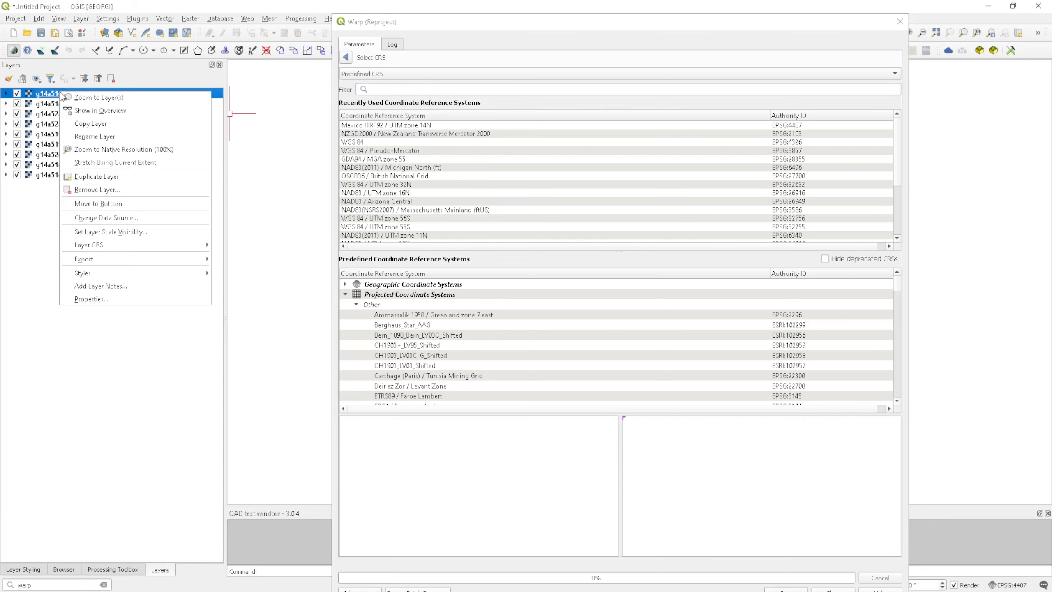
pyautogui.moveTo(116, 258)
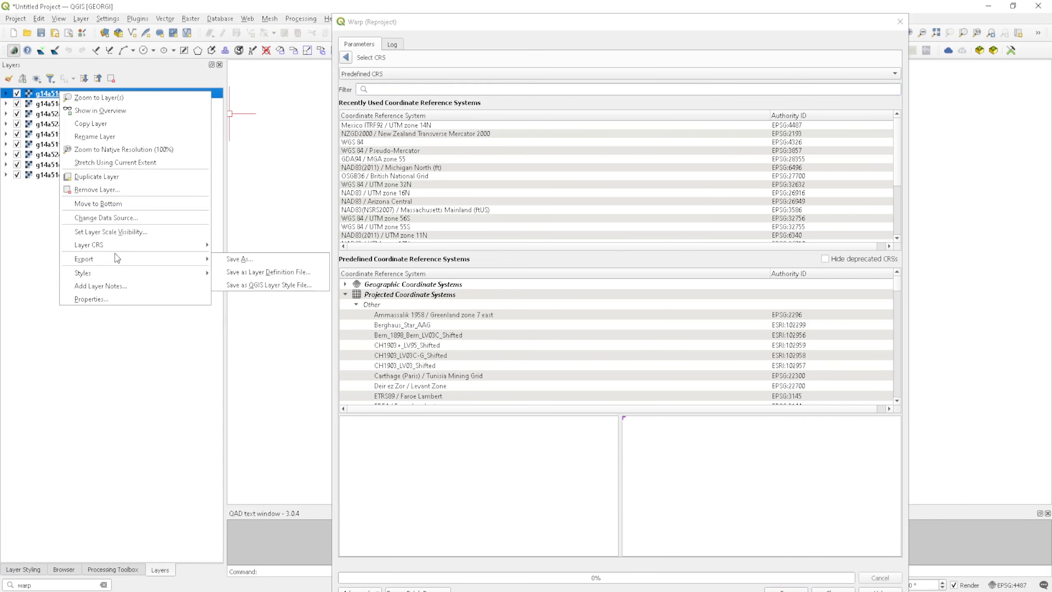
pyautogui.click(45, 175)
pyautogui.keyDown('shift'); pyautogui.click(45, 175); pyautogui.keyUp('shift')
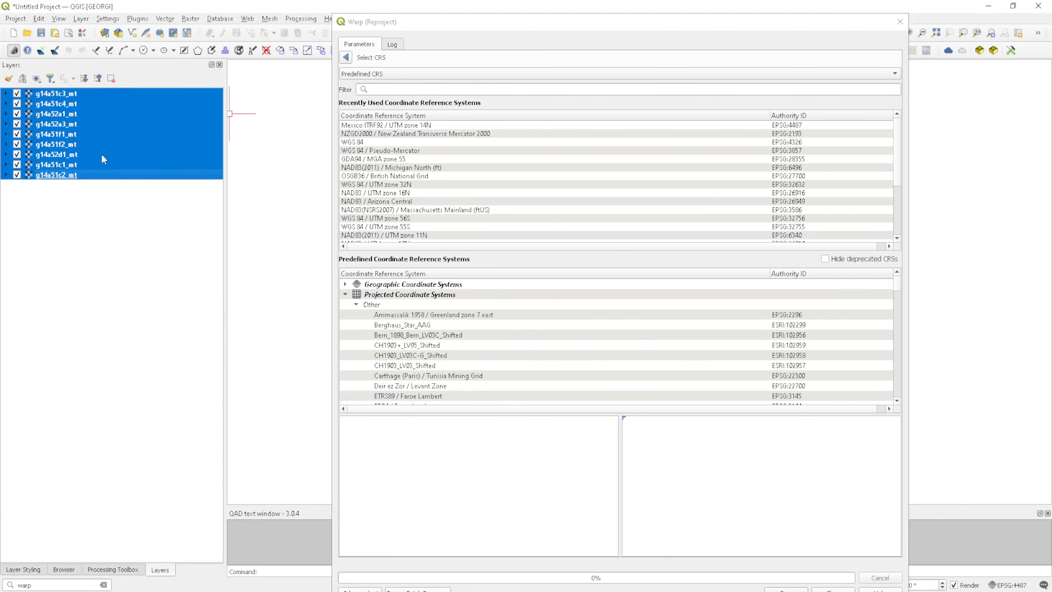
pyautogui.rightClick(60, 115)
pyautogui.moveTo(112, 291)
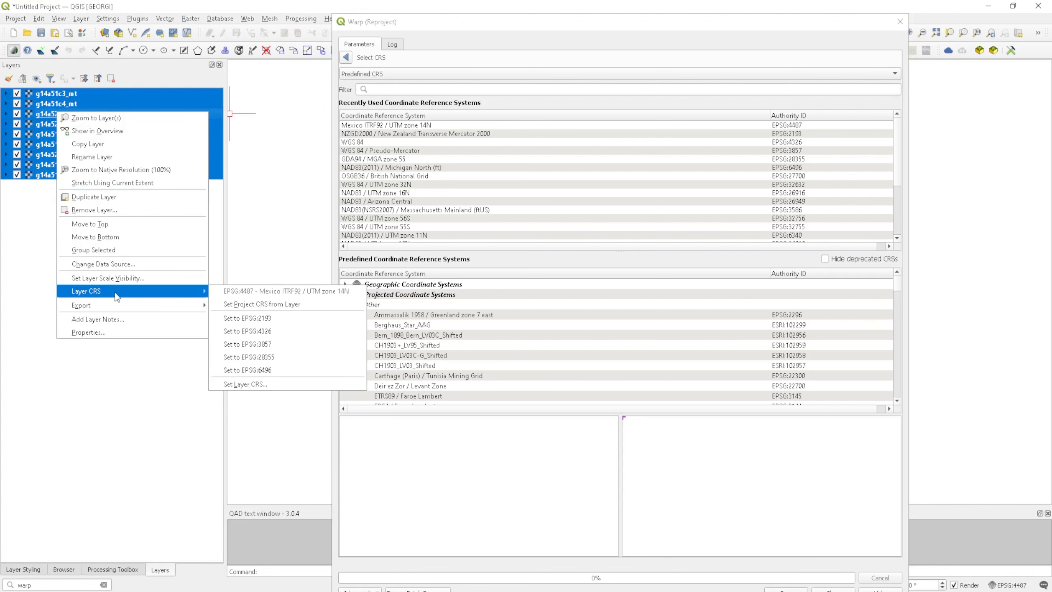
pyautogui.click(244, 388)
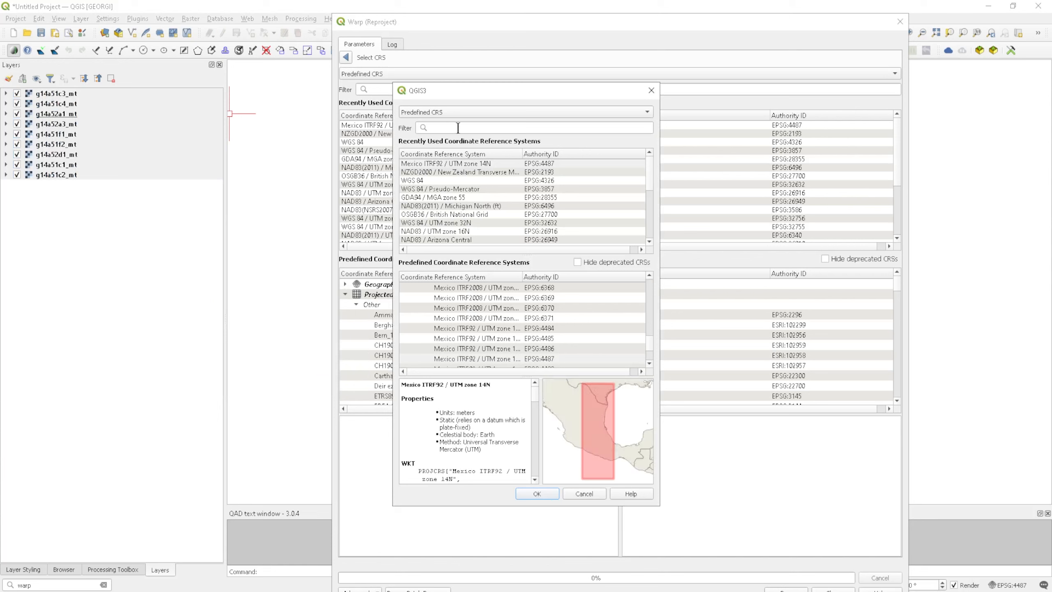
pyautogui.click(443, 163)
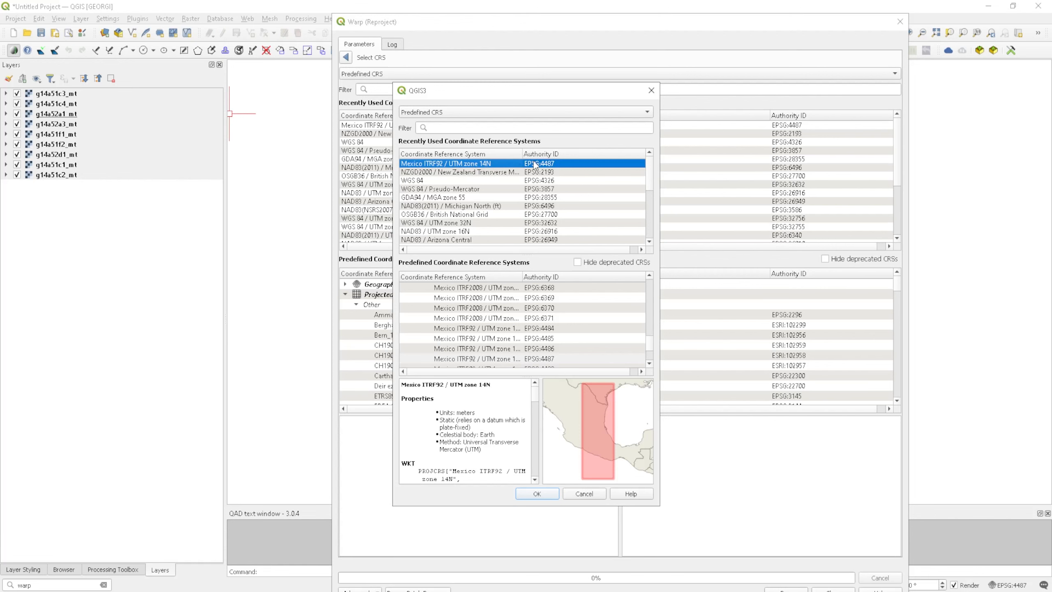
pyautogui.click(584, 493)
pyautogui.click(346, 57)
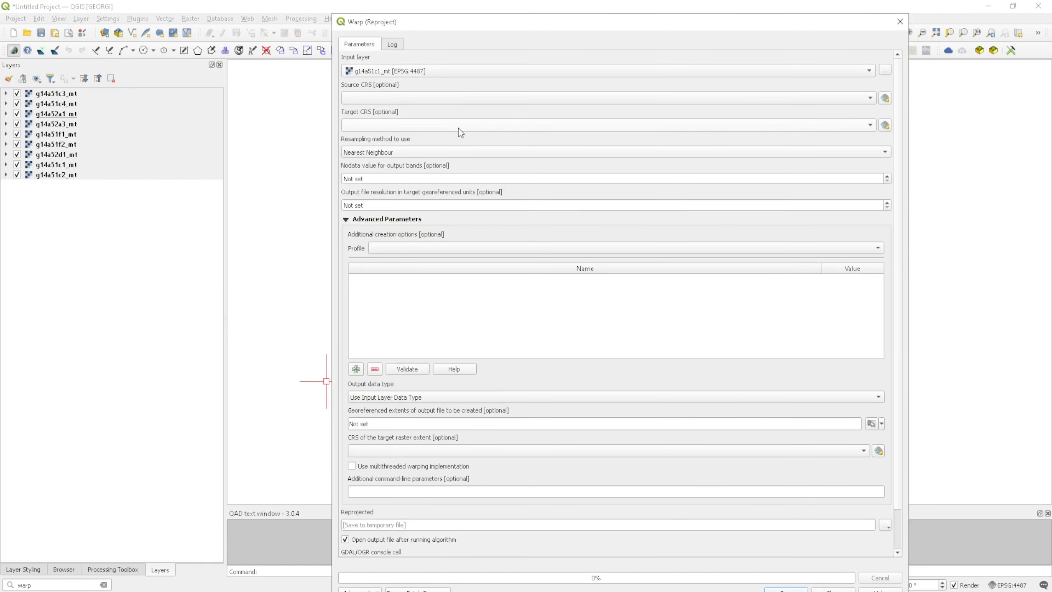
# Step: Set both the source and target CRS of the Warp tool to the project CRS, EPSG:4487 - Mexico ITRF92 / UTM zone 14N
pyautogui.click(356, 98)
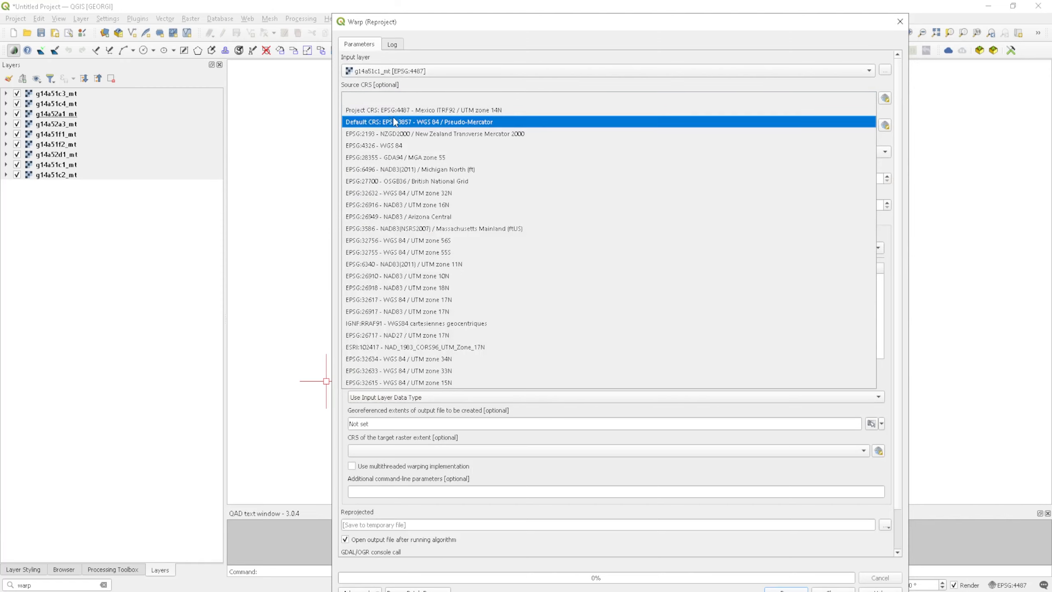
pyautogui.click(383, 111)
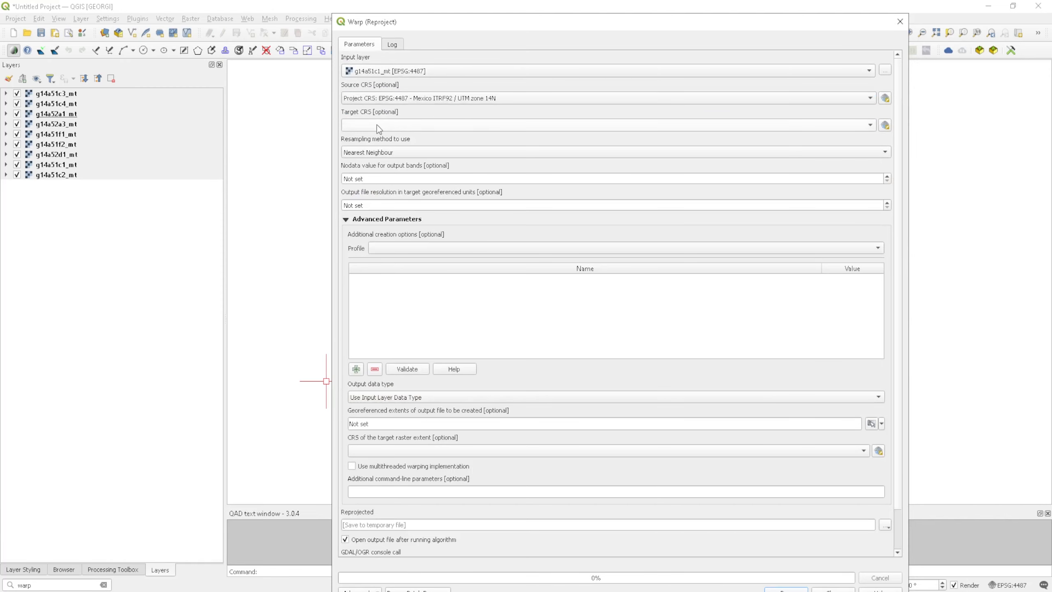
pyautogui.click(495, 125)
pyautogui.click(495, 136)
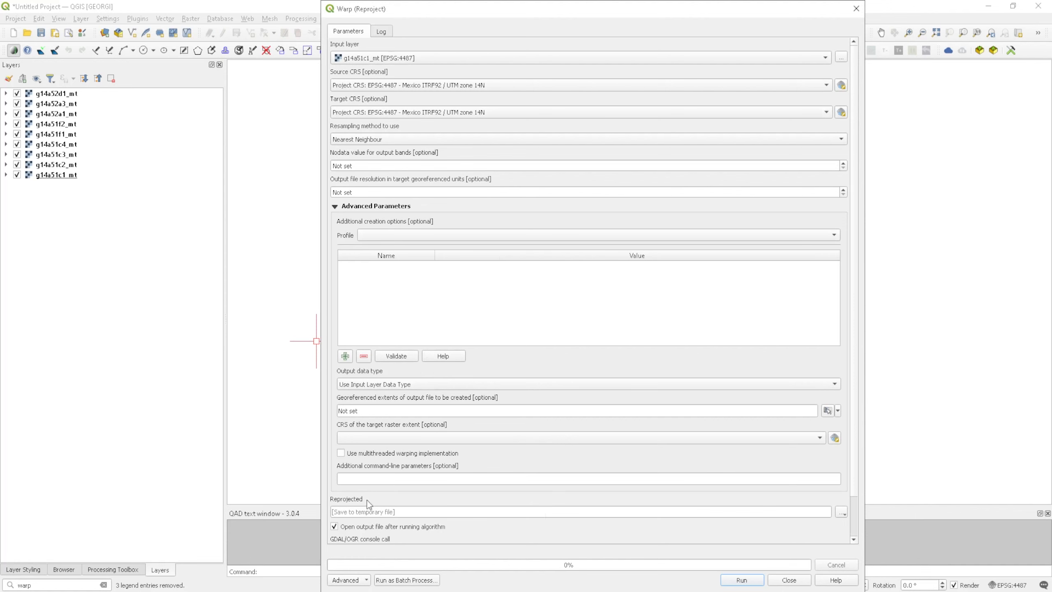
# Step: Choose to save the reprojected output to a file, with TIF files (*.tif) as the file type
pyautogui.scroll(-1, 370, 506)
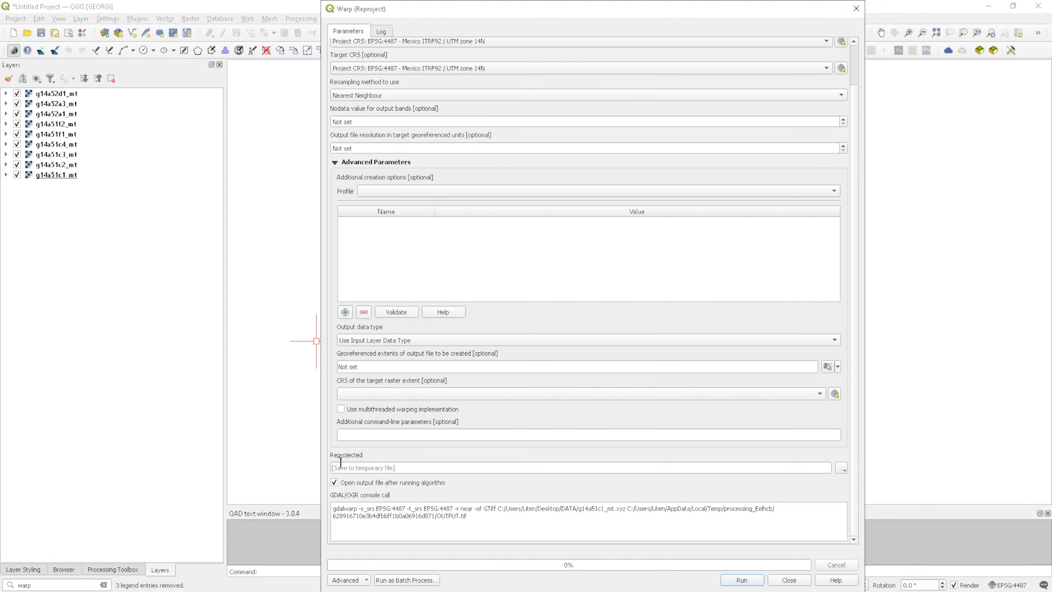
pyautogui.click(841, 468)
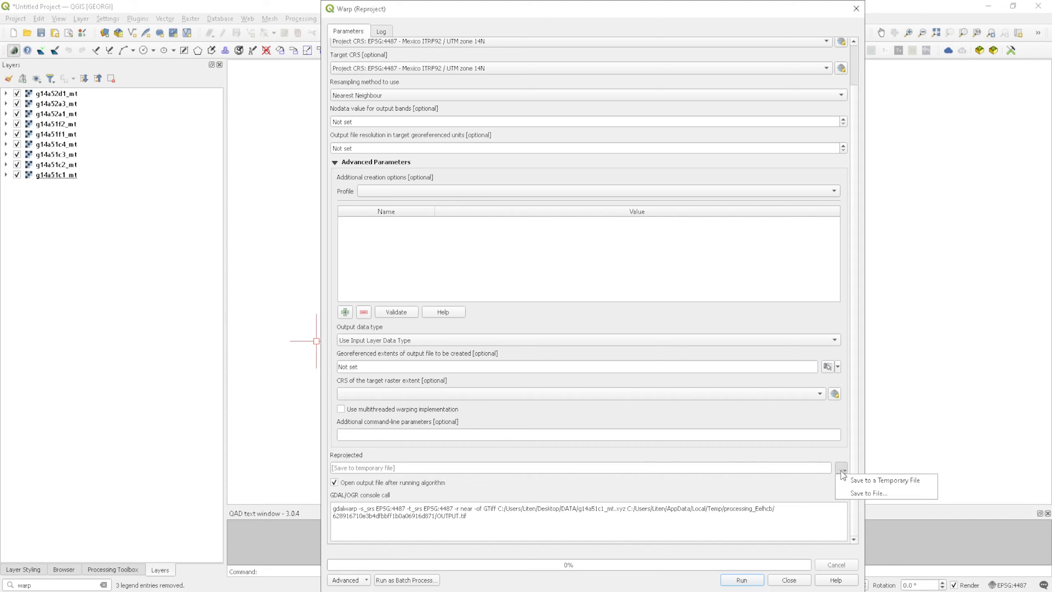
pyautogui.click(869, 494)
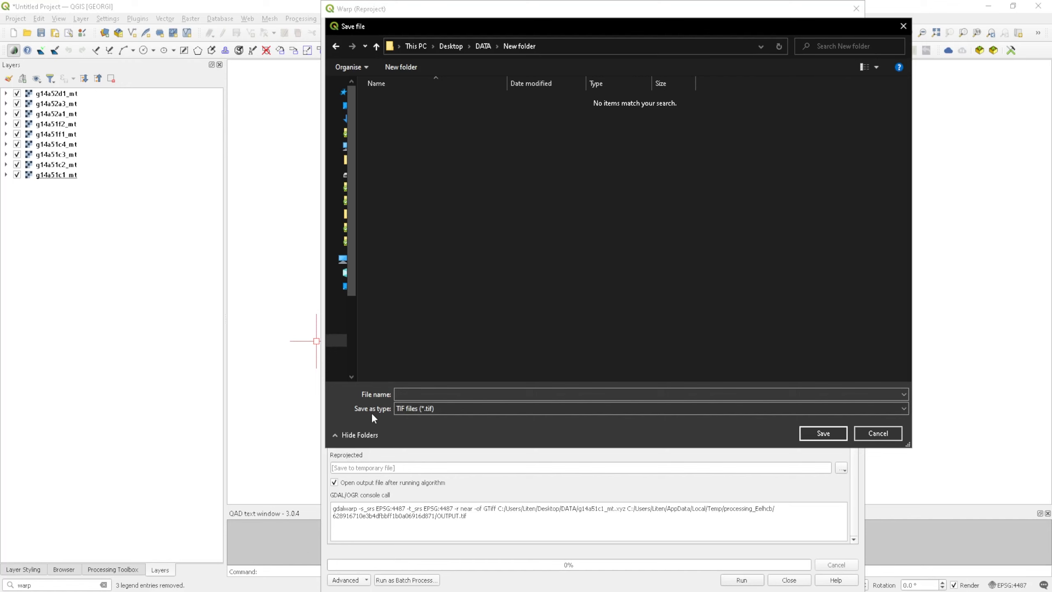
pyautogui.click(427, 410)
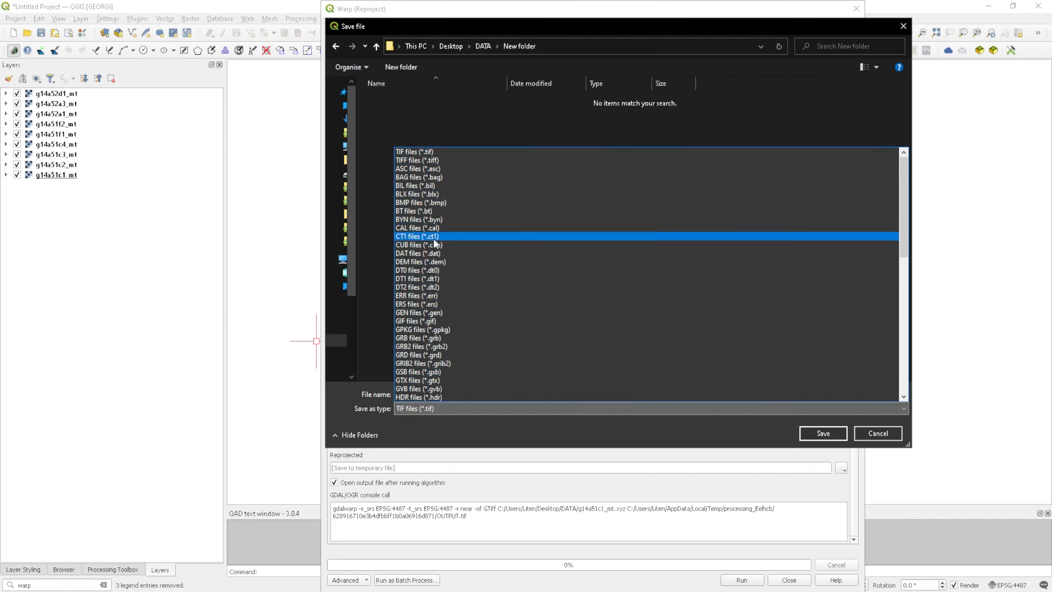
pyautogui.scroll(-3, 429, 380)
pyautogui.scroll(-7, 429, 380)
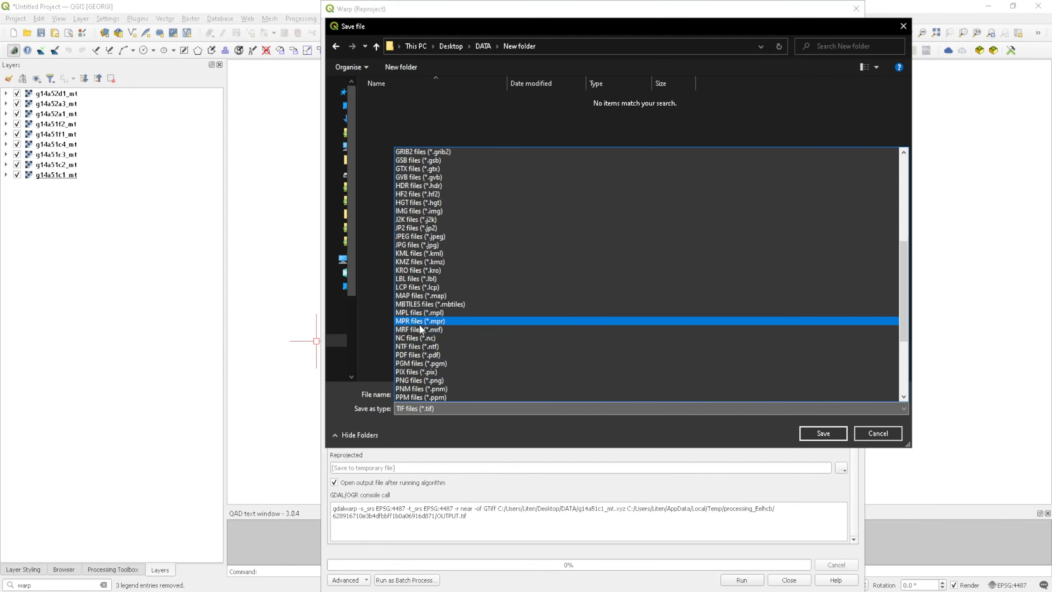
pyautogui.scroll(10, 421, 390)
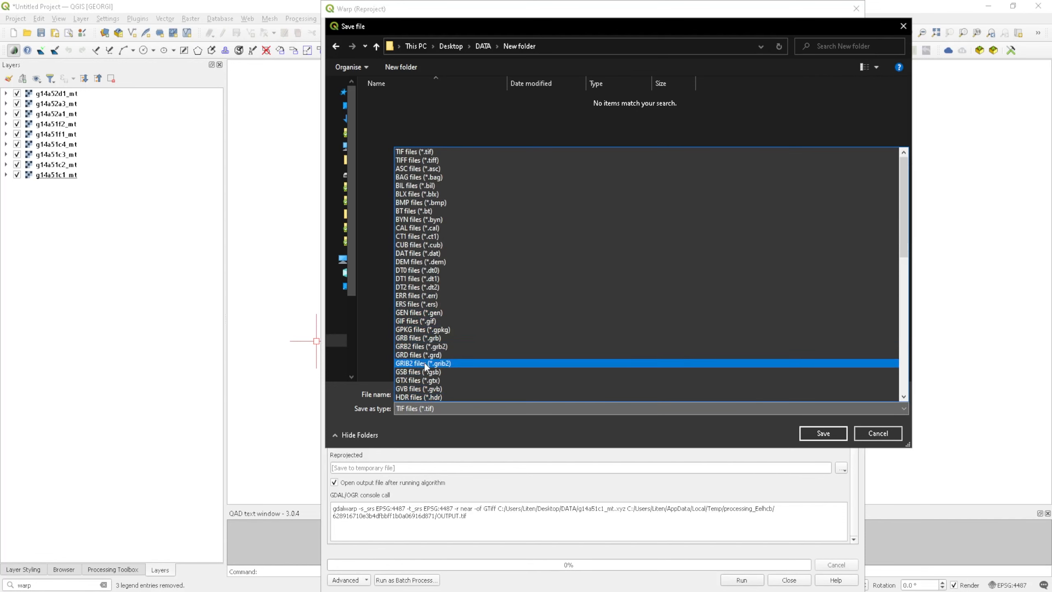
pyautogui.click(416, 154)
# Step: Name the output file DTM1 in the DATA folder and run the reprojection of g14a51c1_mt
pyautogui.click(527, 393)
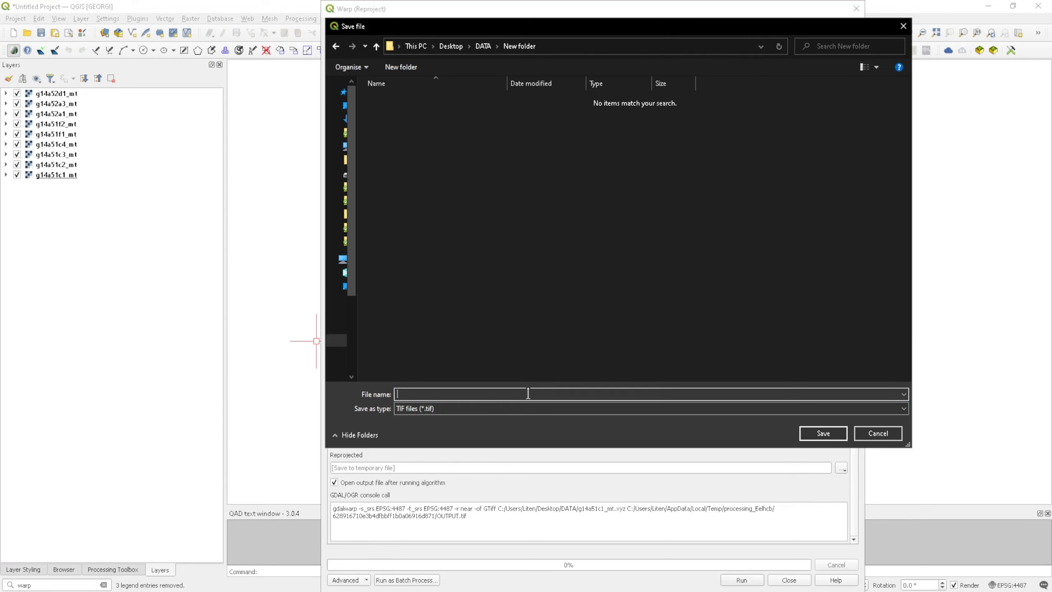
pyautogui.write('DTM1')
pyautogui.press('Return')
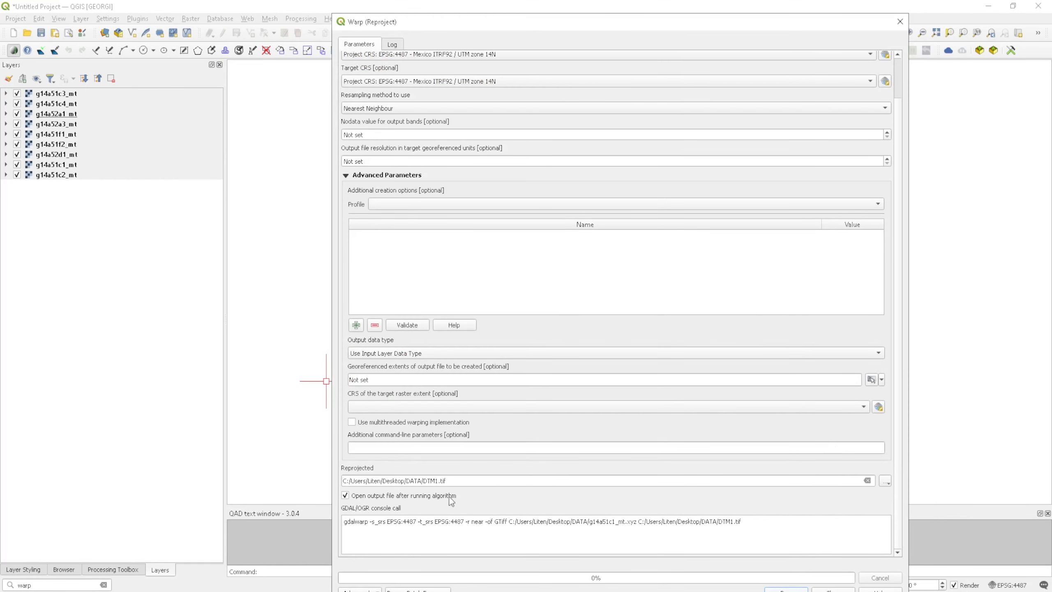
pyautogui.moveTo(404, 25)
pyautogui.mouseDown()
pyautogui.moveTo(443, 120)
pyautogui.moveTo(395, 43)
pyautogui.mouseUp()
pyautogui.click(736, 511)
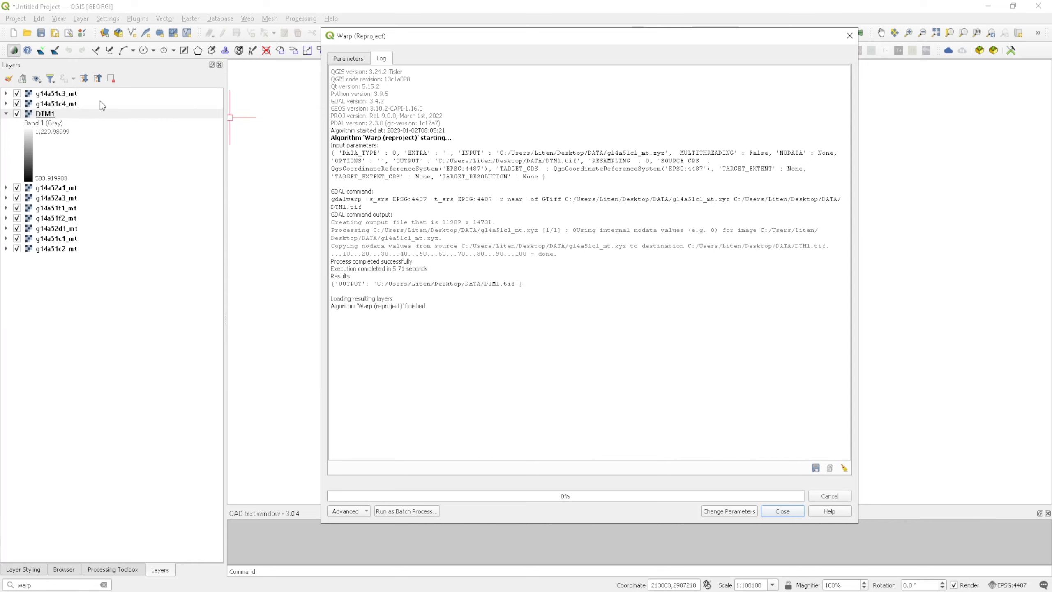
# Step: Return to the Warp parameters and set g14a51c2_mt as the input layer
pyautogui.click(349, 59)
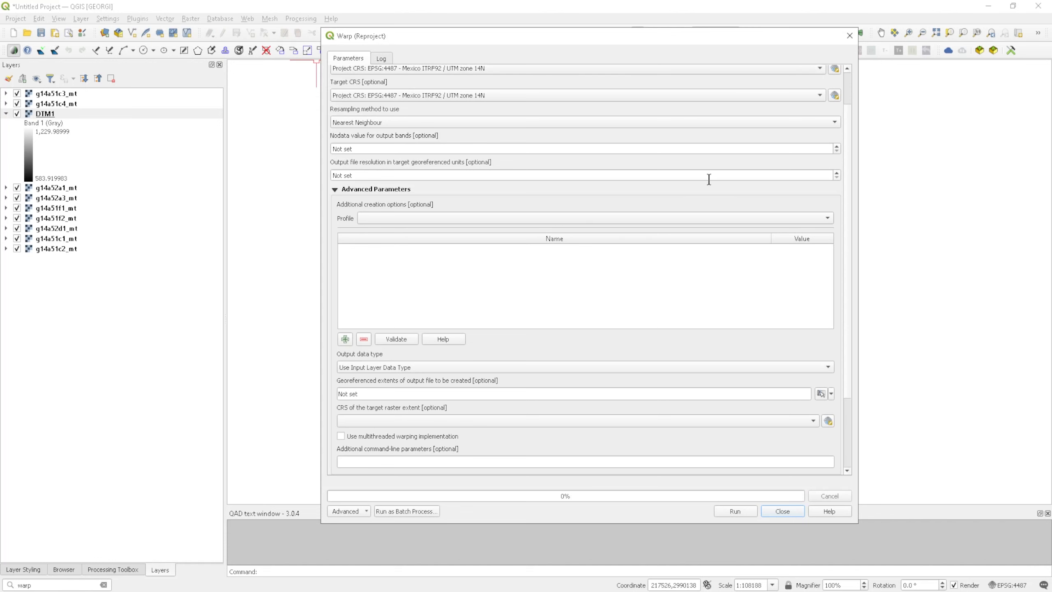
pyautogui.scroll(2, 850, 206)
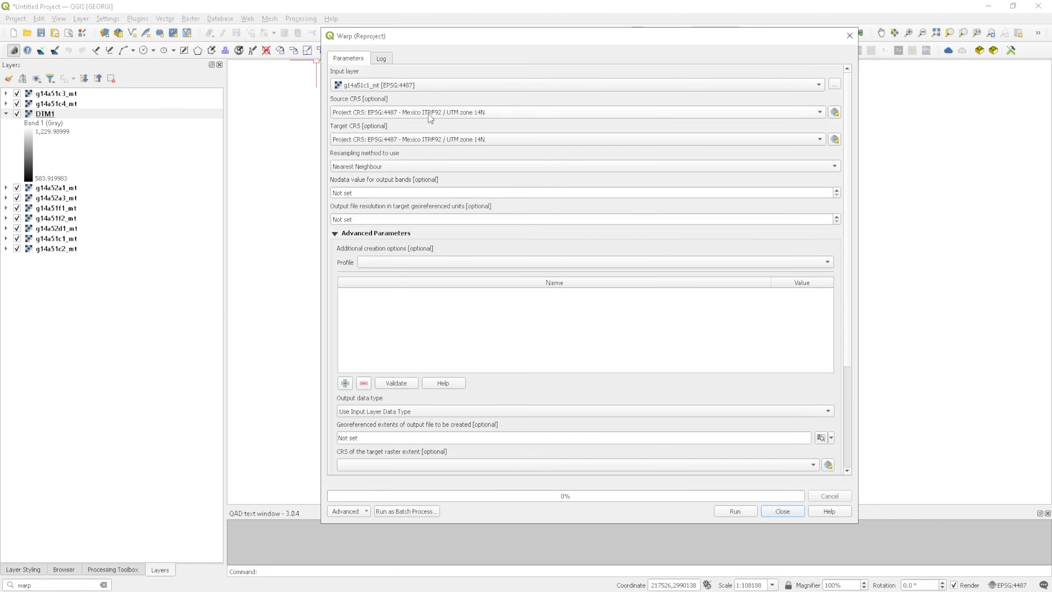
pyautogui.click(367, 90)
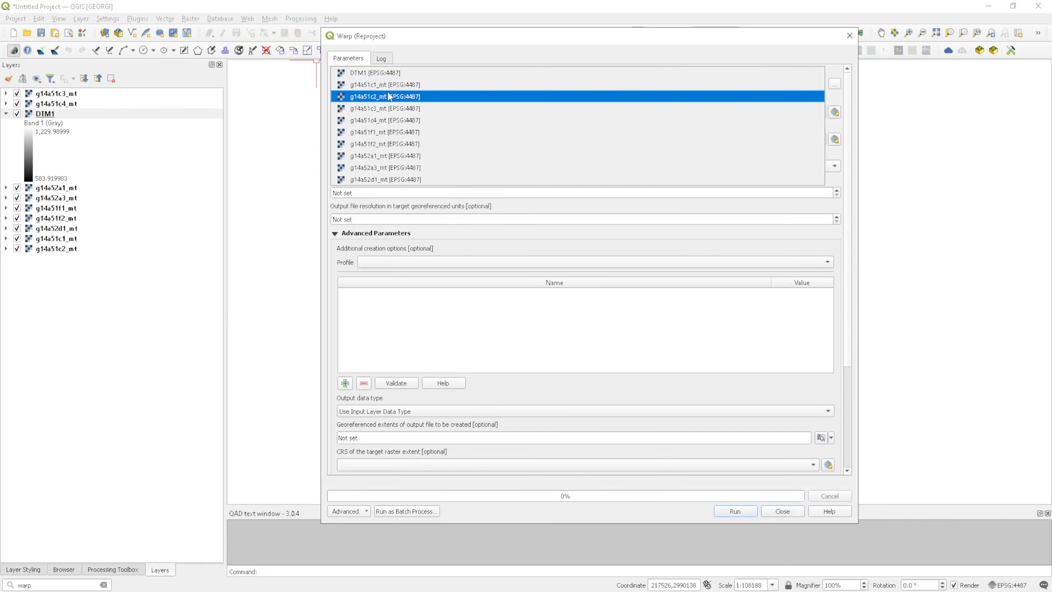
pyautogui.click(381, 100)
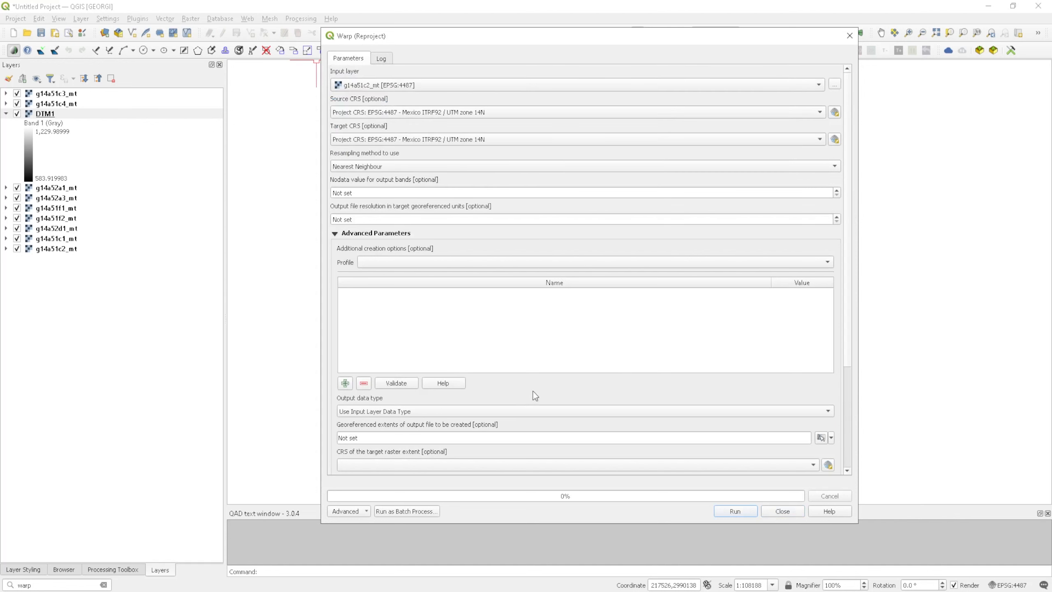
# Step: Change the reprojected output file name to DTM2.tif in the DATA folder and run the reprojection
pyautogui.scroll(-3, 552, 388)
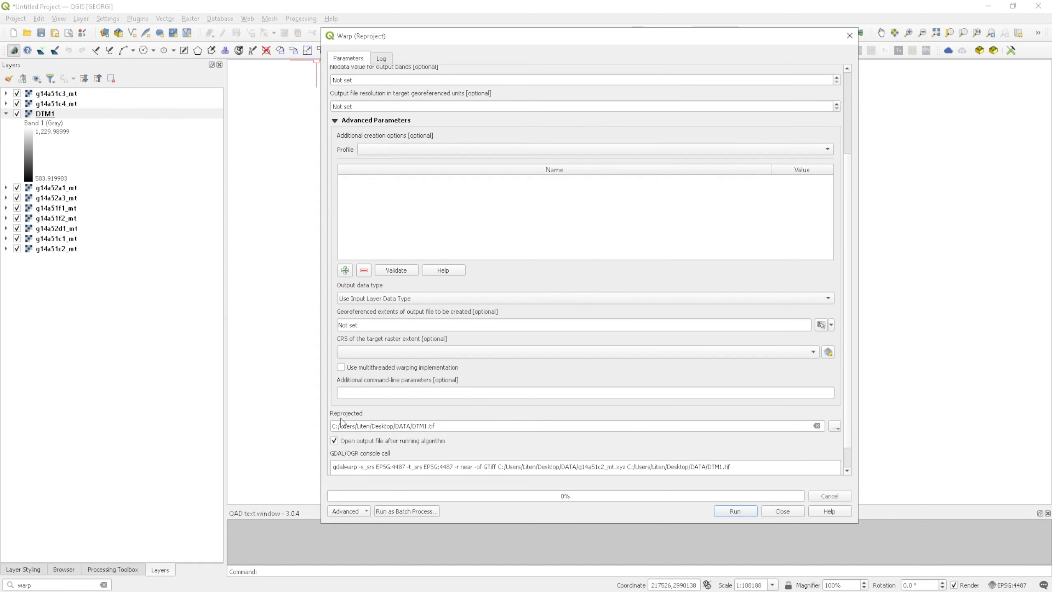
pyautogui.click(424, 426)
pyautogui.press('BackSpace')
pyautogui.write('2')
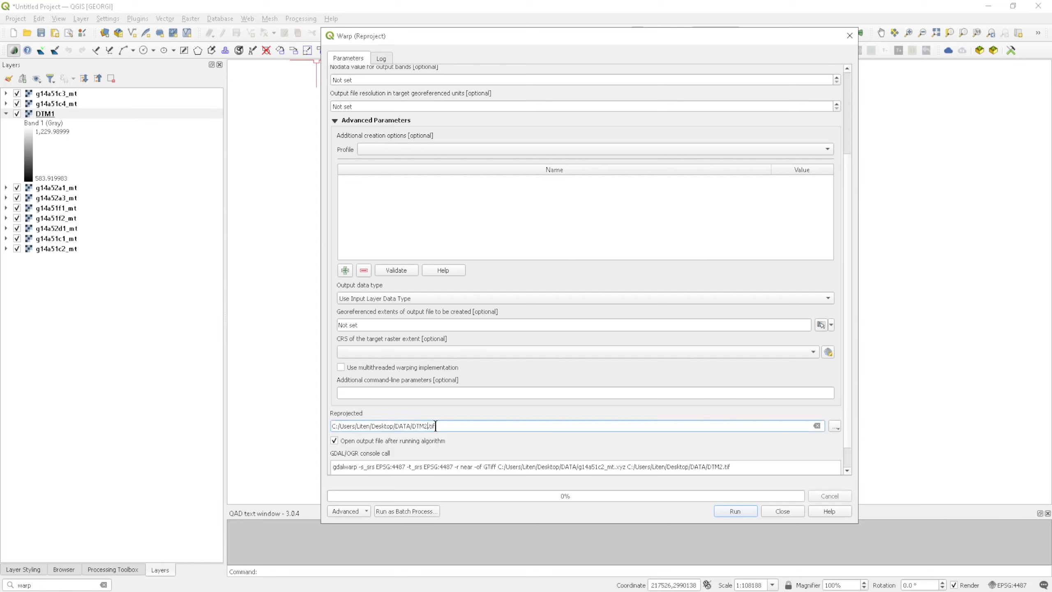
pyautogui.click(835, 426)
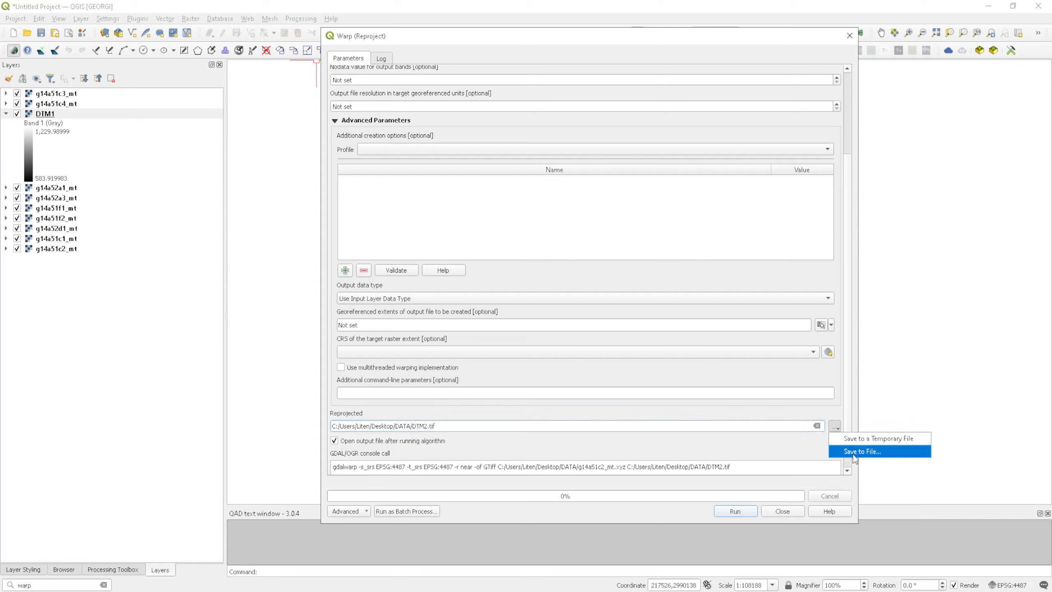
pyautogui.click(747, 447)
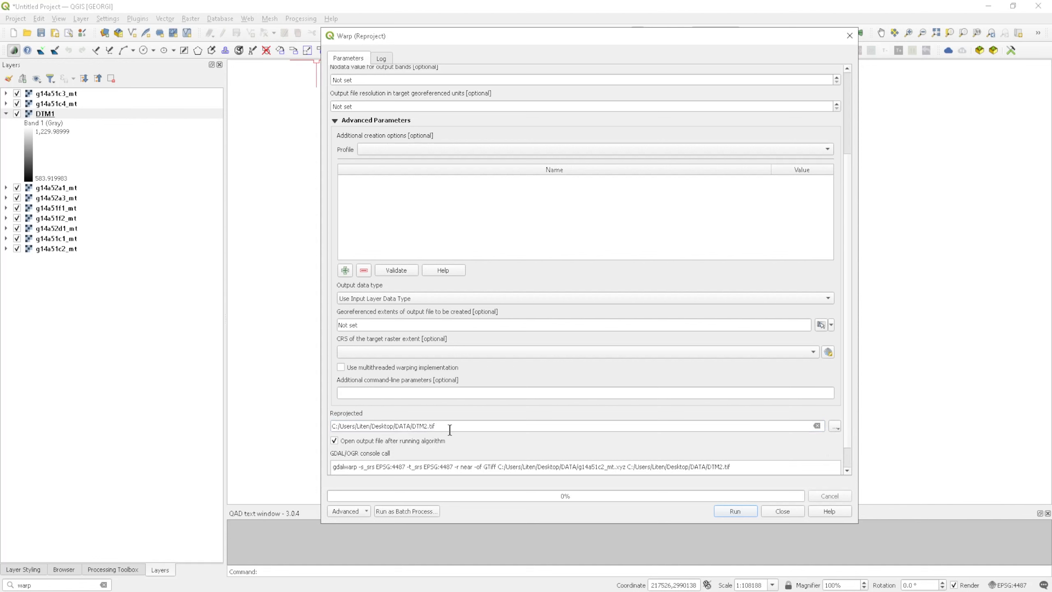
pyautogui.click(734, 512)
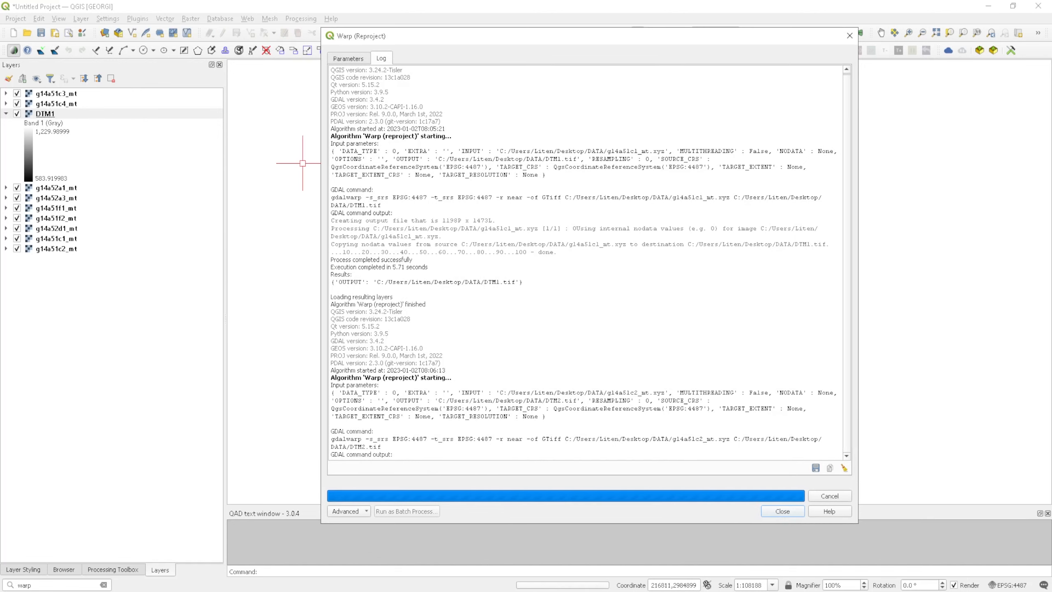
# Step: Reproject the remaining seven tiles, g14a51c3_mt through g14a52d1_mt, with the same settings as DTM3.tif to DTM9.tif, and close the Warp tool
pyautogui.scroll(-5, 420, 400)
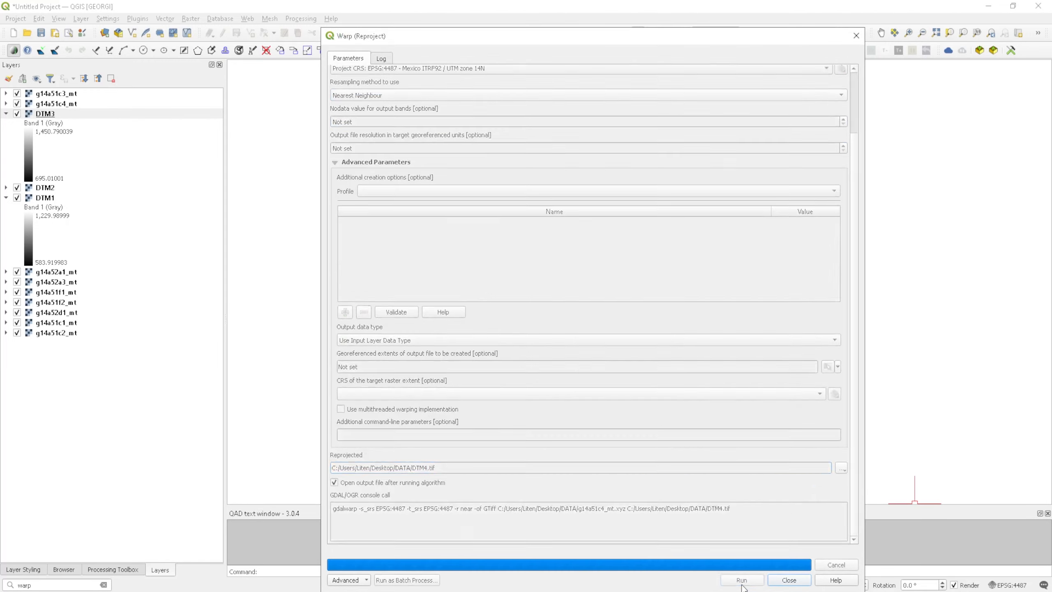
pyautogui.click(742, 580)
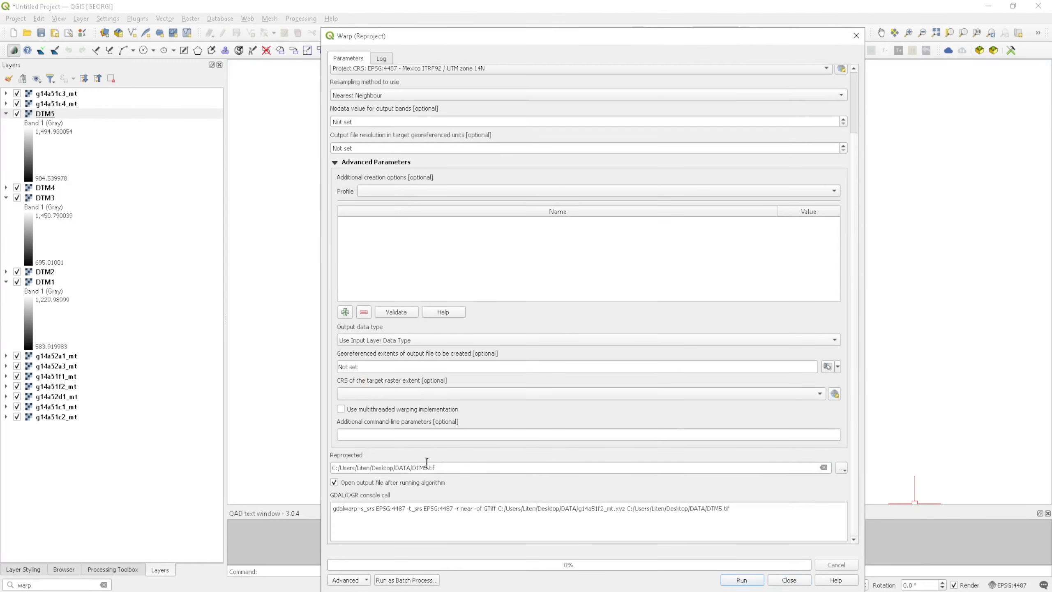
pyautogui.click(742, 580)
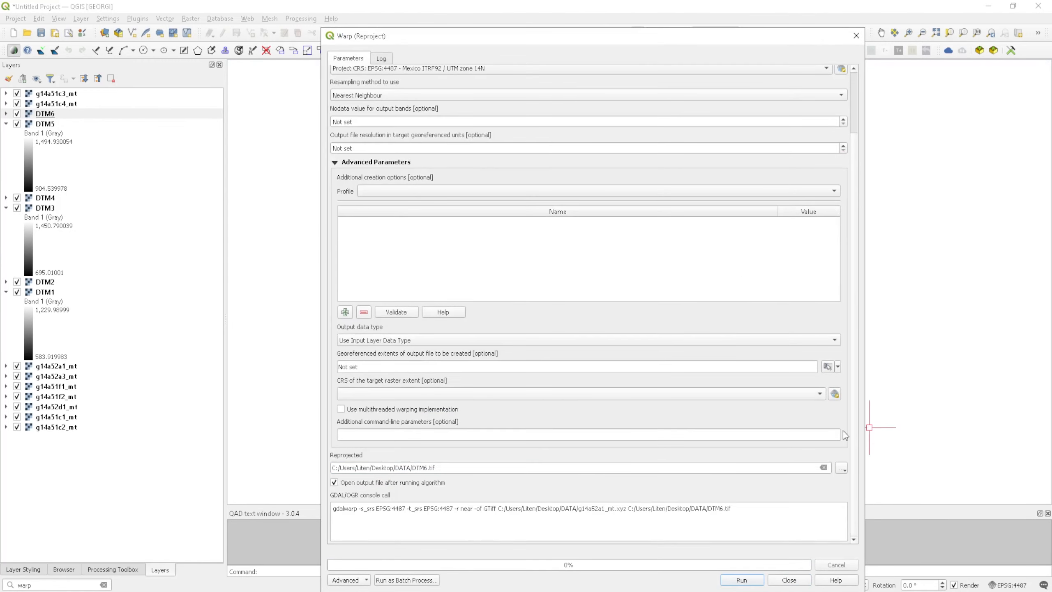
pyautogui.click(742, 580)
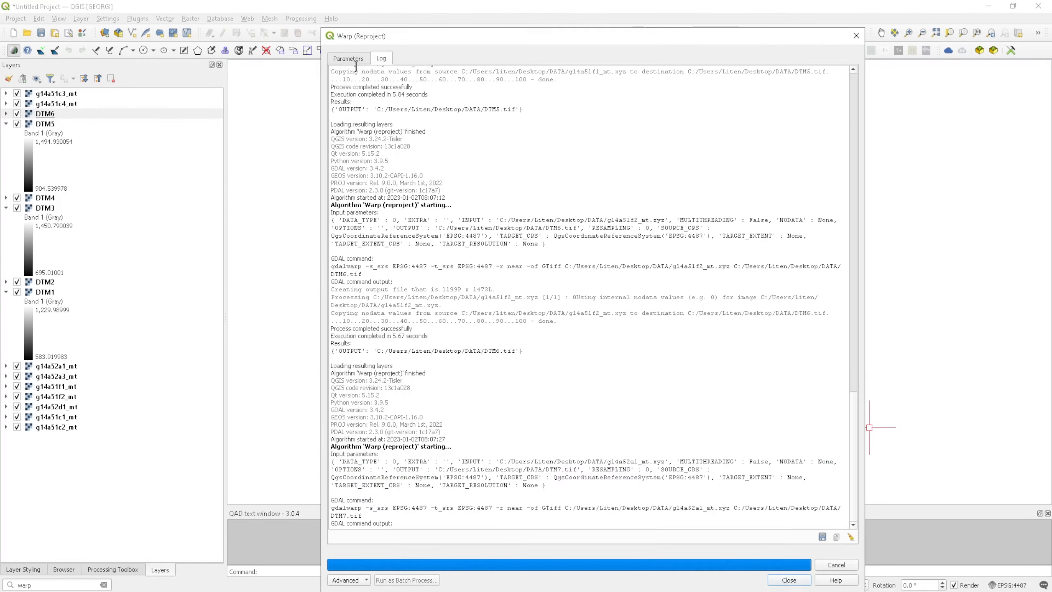
pyautogui.click(742, 580)
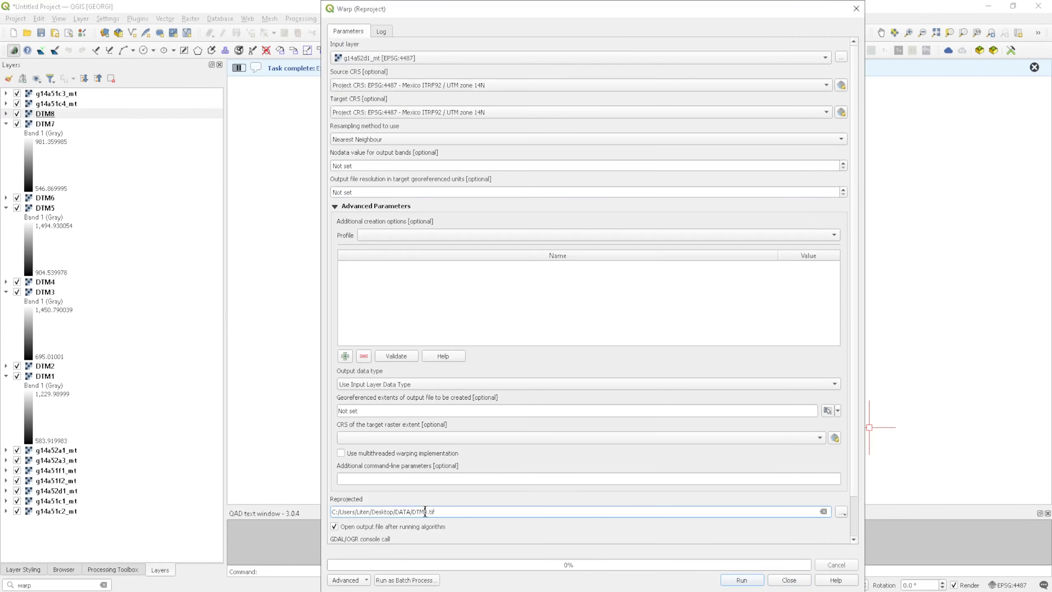
pyautogui.click(741, 580)
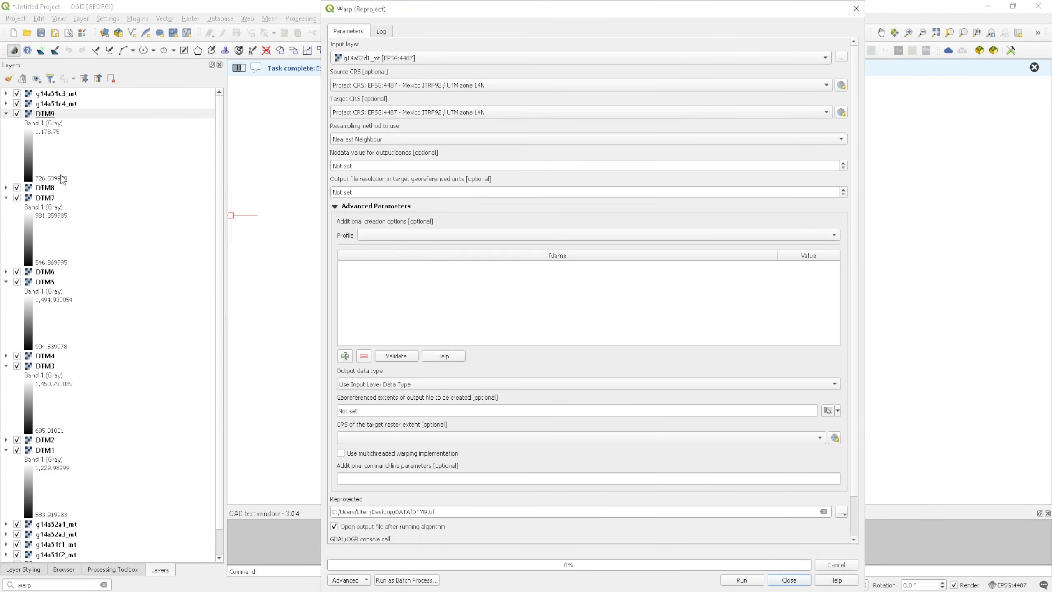
pyautogui.click(792, 583)
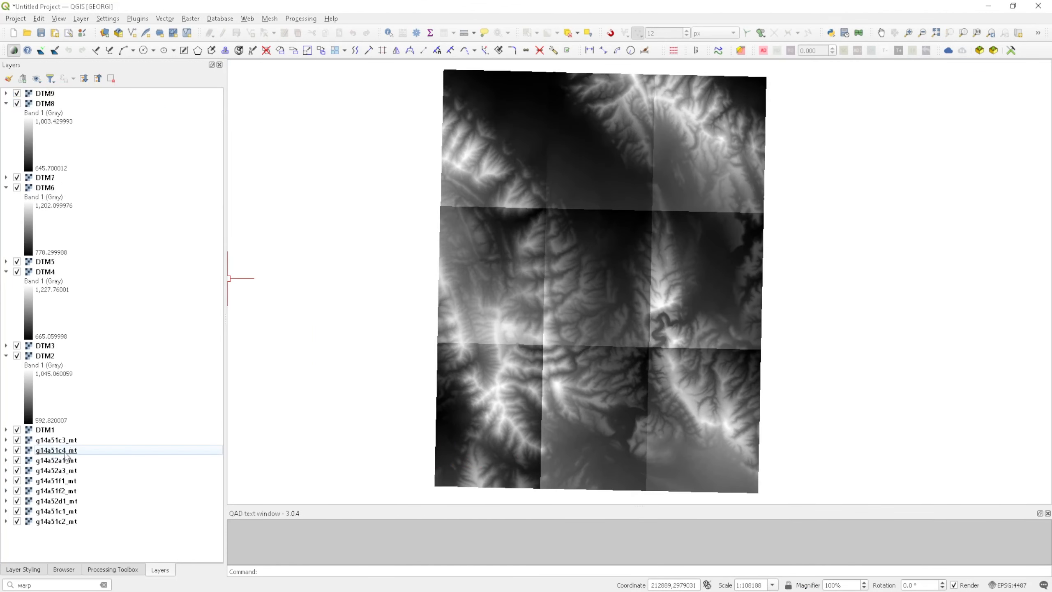
# Step: Remove the nine original g14a…_mt layers from the project, keeping only the DTM layers
pyautogui.click(62, 440)
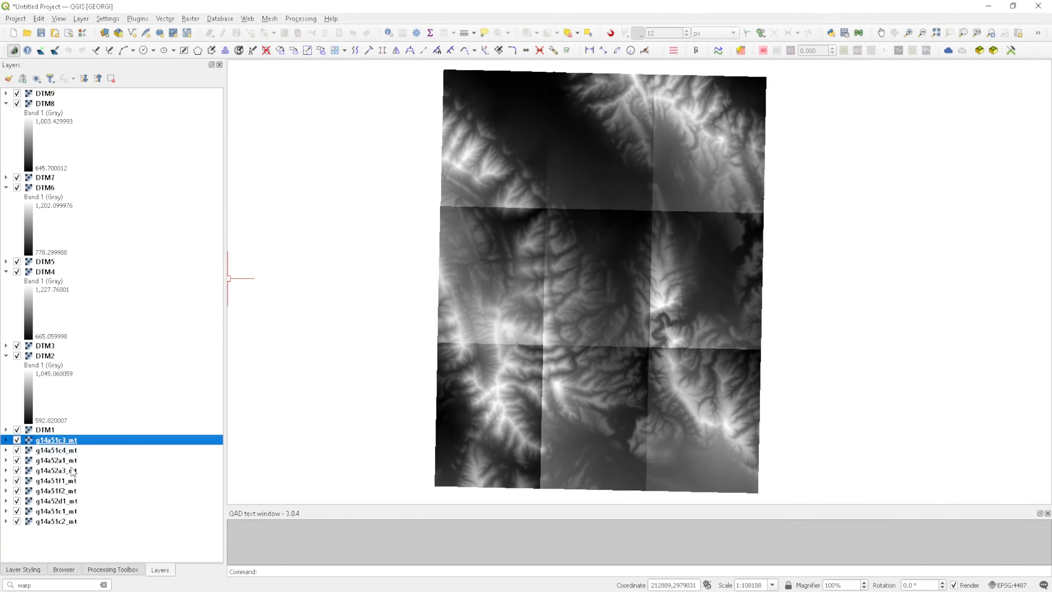
pyautogui.keyDown('shift'); pyautogui.click(56, 523); pyautogui.keyUp('shift')
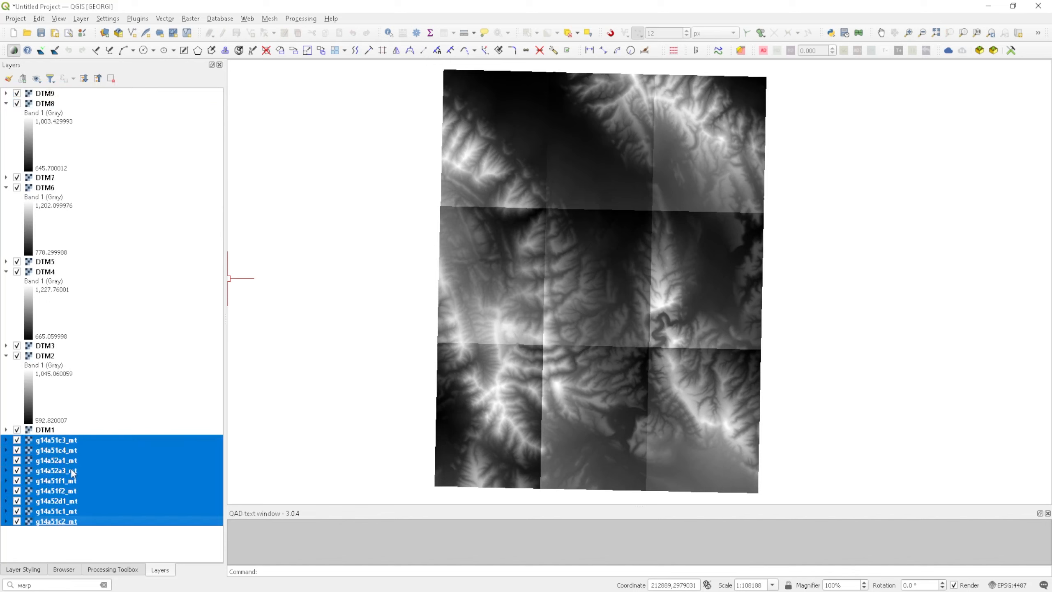
pyautogui.click(111, 79)
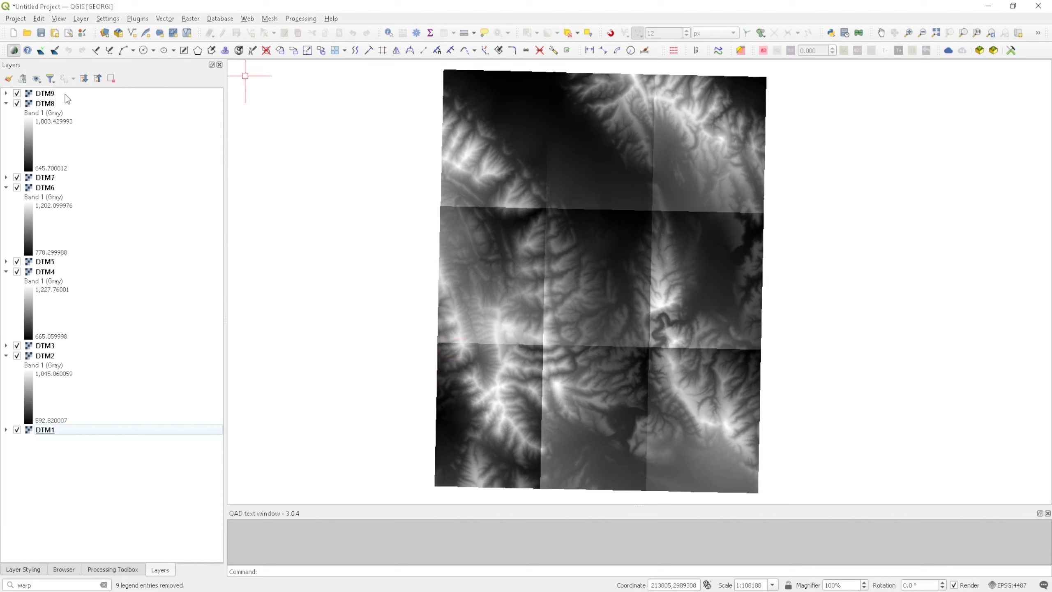
# Step: Open Build Virtual Raster and select all nine layers, DTM1 to DTM9, as its input layers
pyautogui.click(190, 18)
pyautogui.moveTo(222, 113)
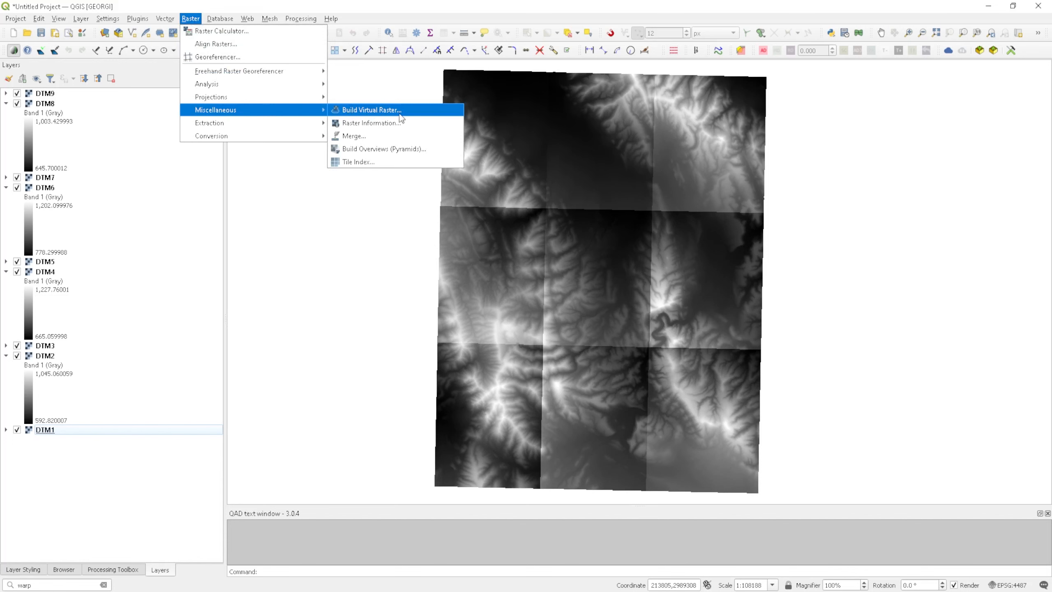
pyautogui.click(373, 110)
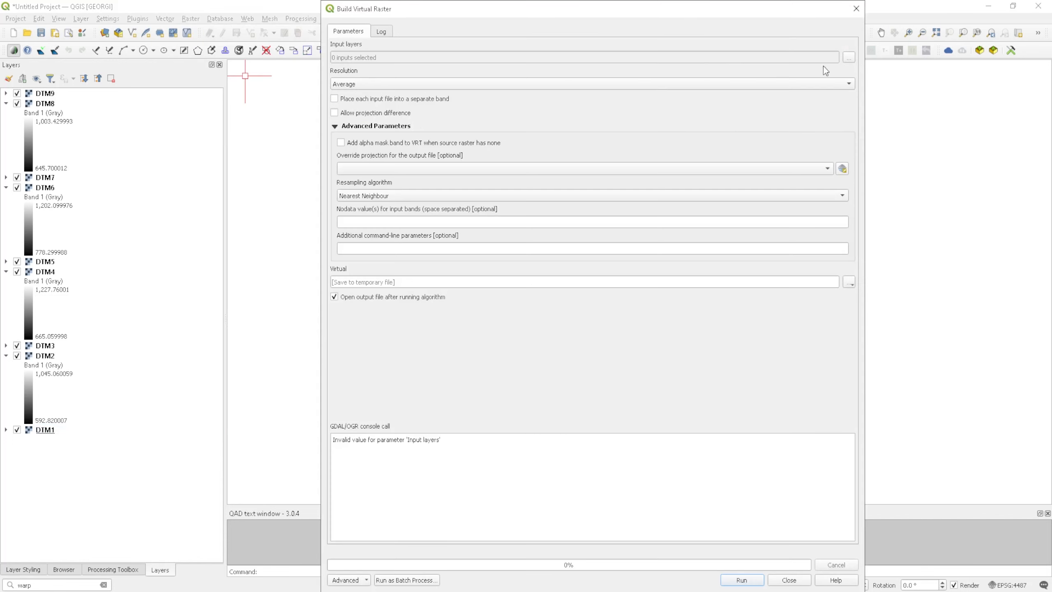
pyautogui.click(848, 58)
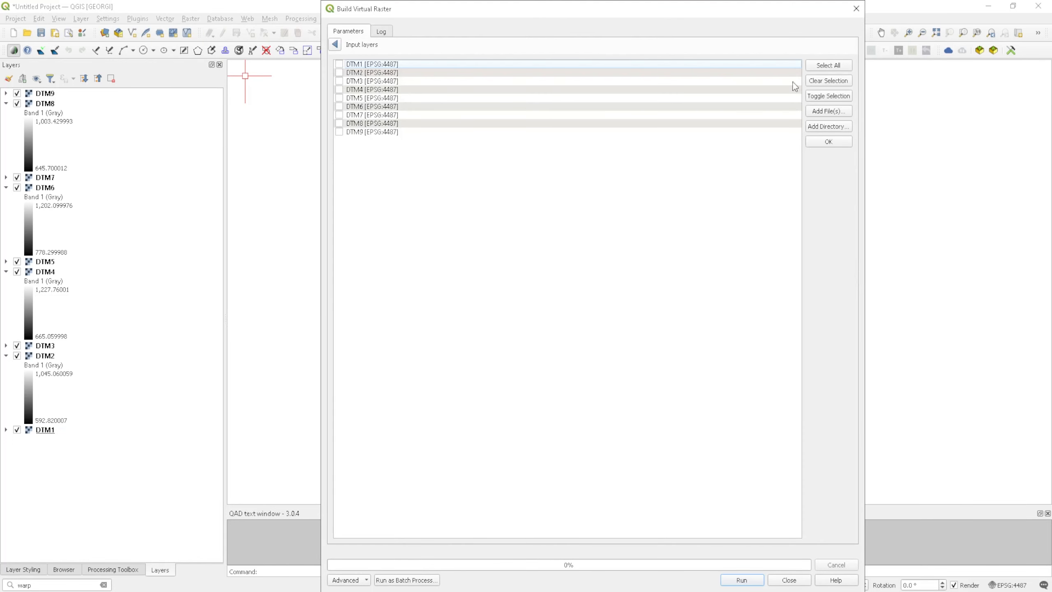
pyautogui.click(828, 66)
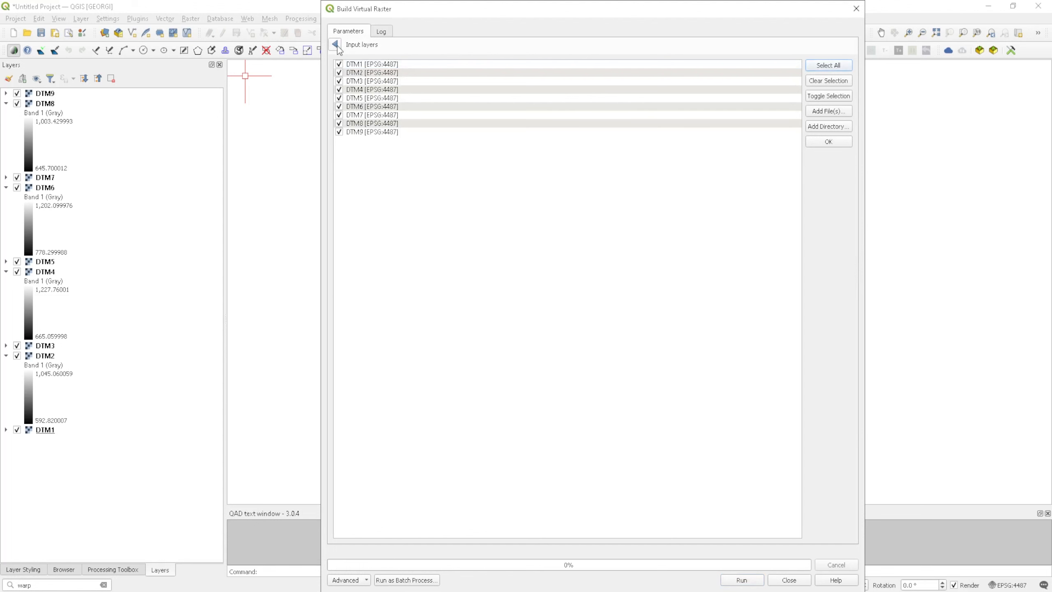
# Step: Build the virtual raster as a temporary file, move its layer above DTM9 in the layer order, and close the tool
pyautogui.click(741, 580)
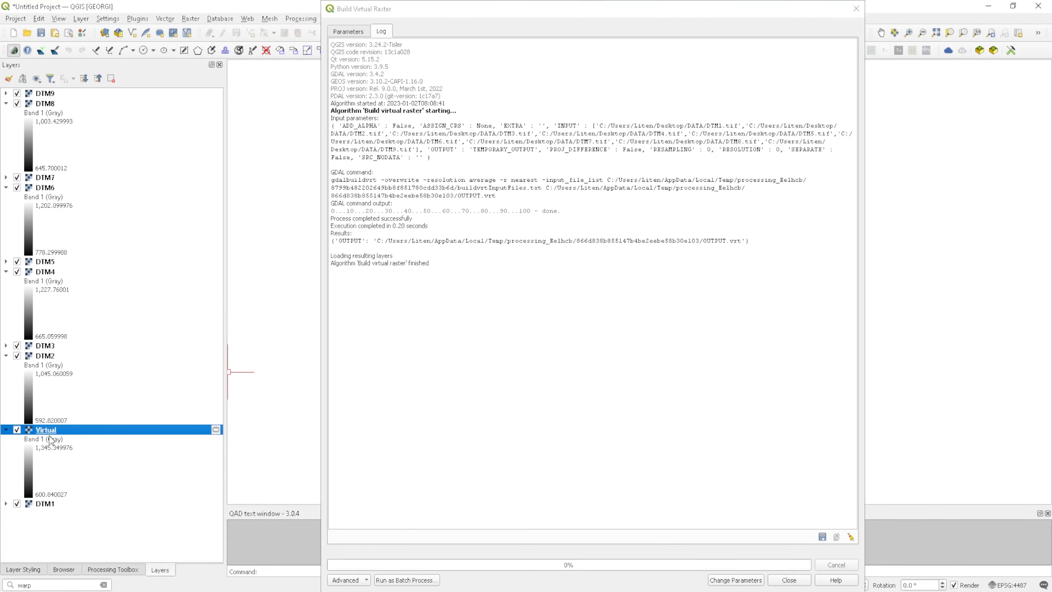
pyautogui.moveTo(64, 433); pyautogui.dragTo(47, 89)
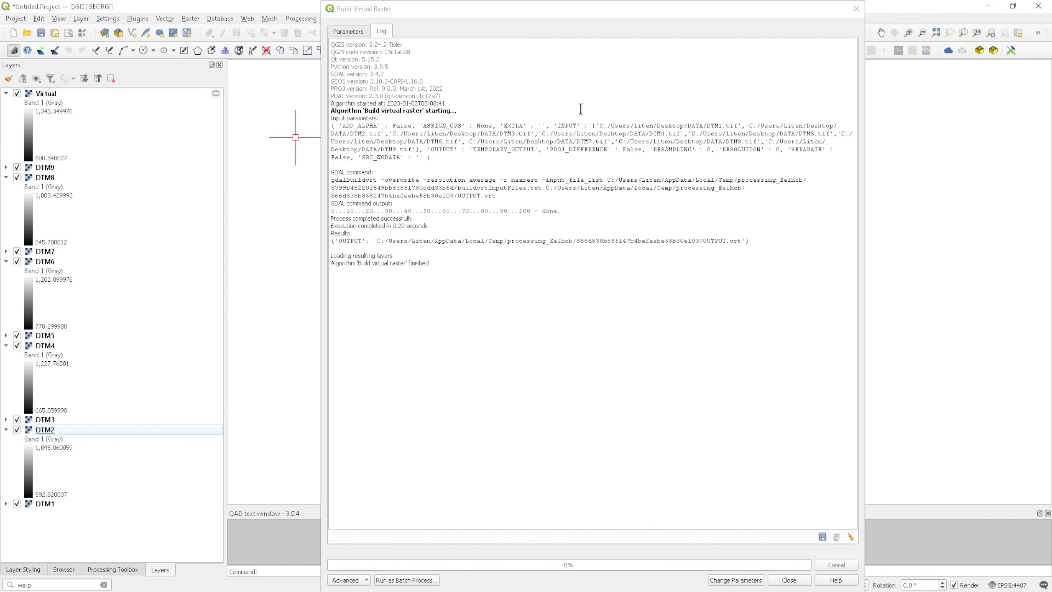
pyautogui.click(856, 8)
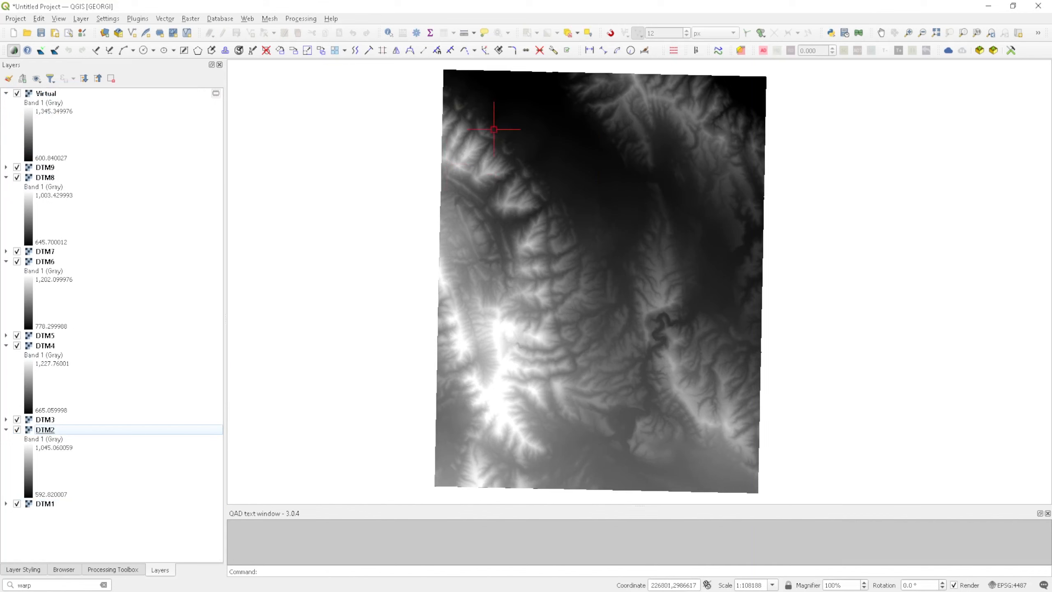
# Step: Remove the nine layers DTM1 to DTM9 from the project, keeping only the Virtual layer
pyautogui.click(39, 167)
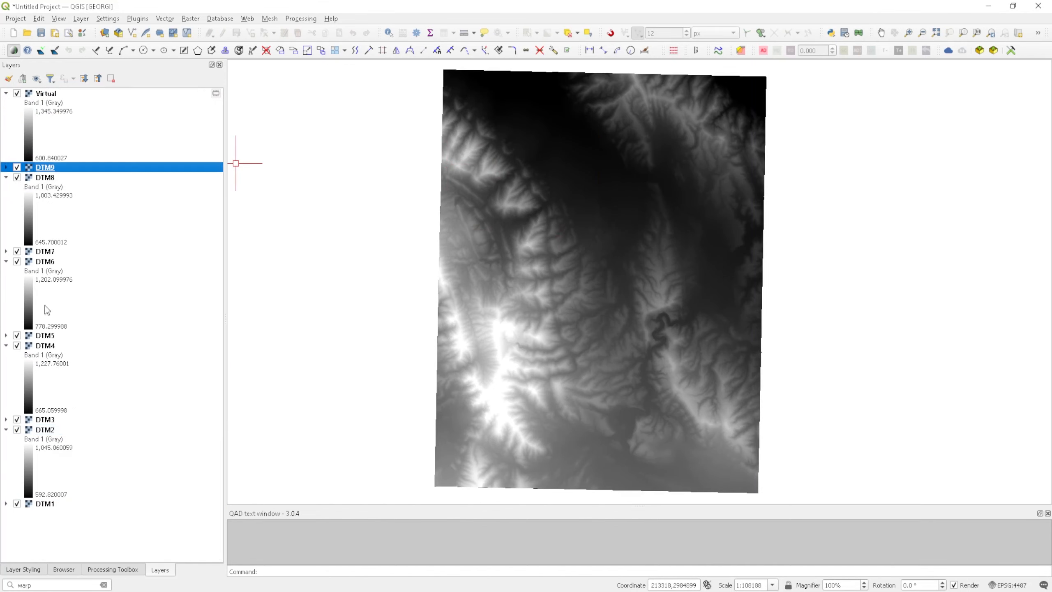
pyautogui.keyDown('shift'); pyautogui.click(42, 505); pyautogui.keyUp('shift')
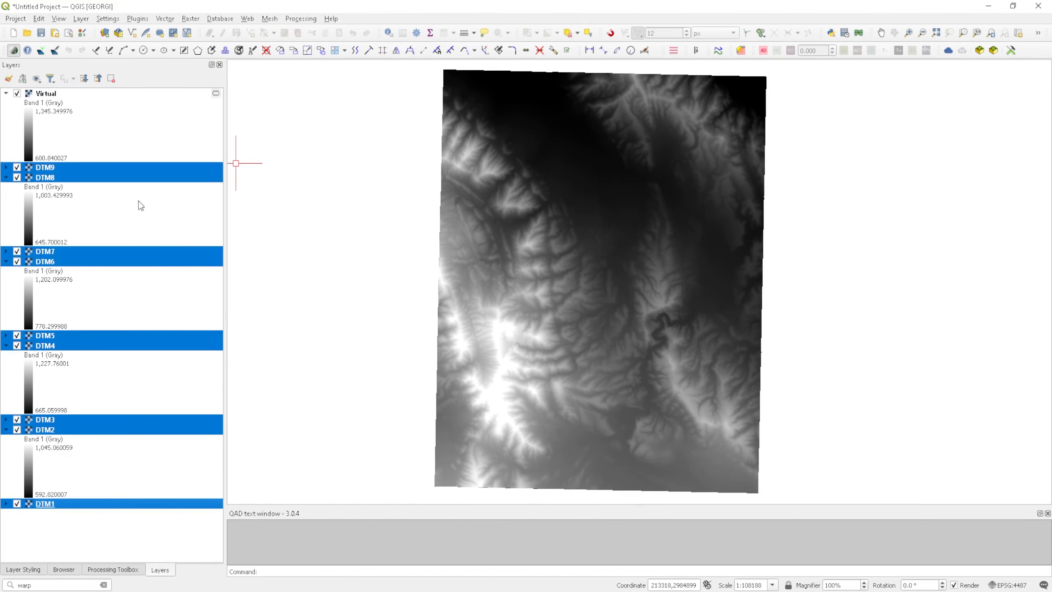
pyautogui.click(110, 83)
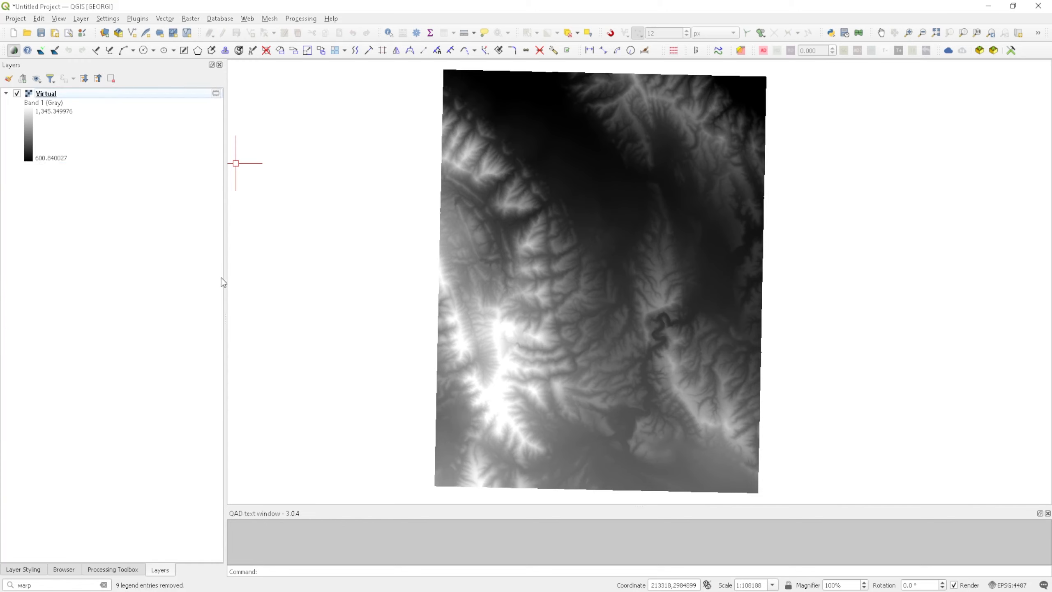
# Step: Export the Virtual layer as a raw-data GeoTIFF named DTM_Merged in the DATA folder, and remove the Virtual layer from the project
pyautogui.rightClick(67, 95)
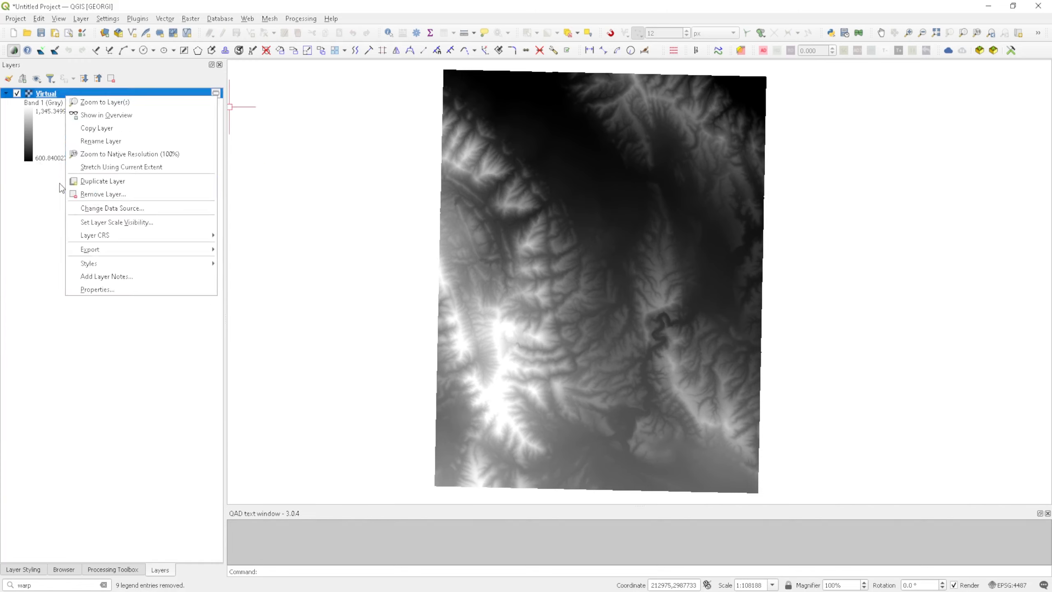
pyautogui.moveTo(120, 251)
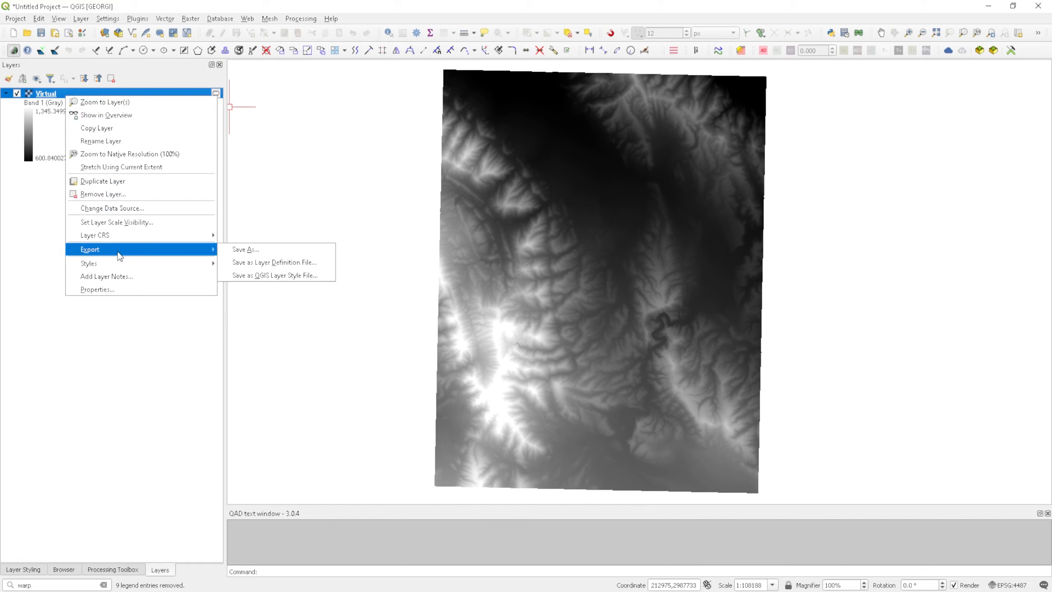
pyautogui.click(286, 254)
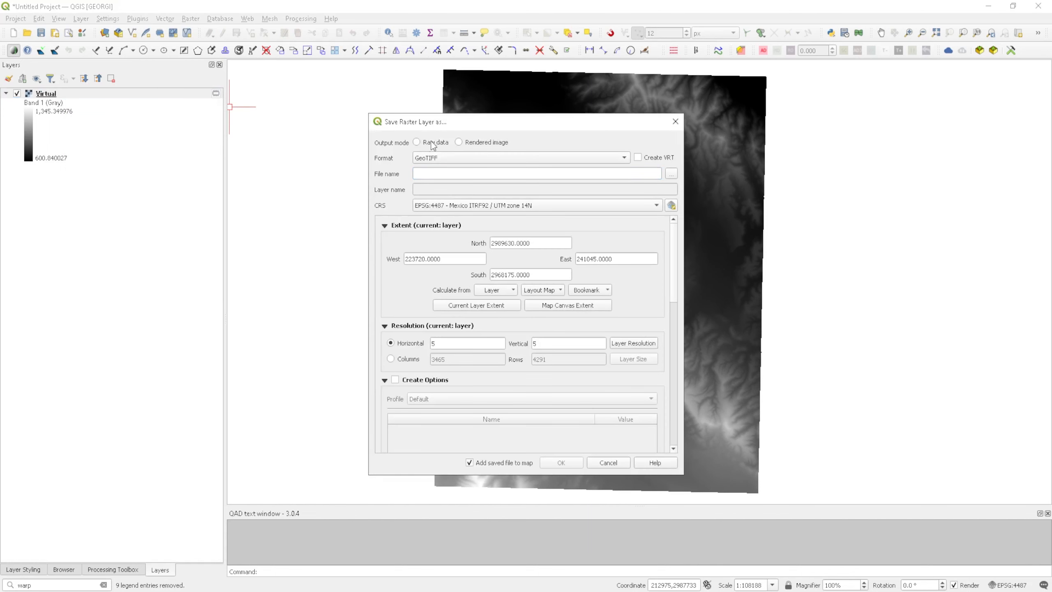
pyautogui.click(417, 143)
pyautogui.click(674, 178)
pyautogui.write('DT')
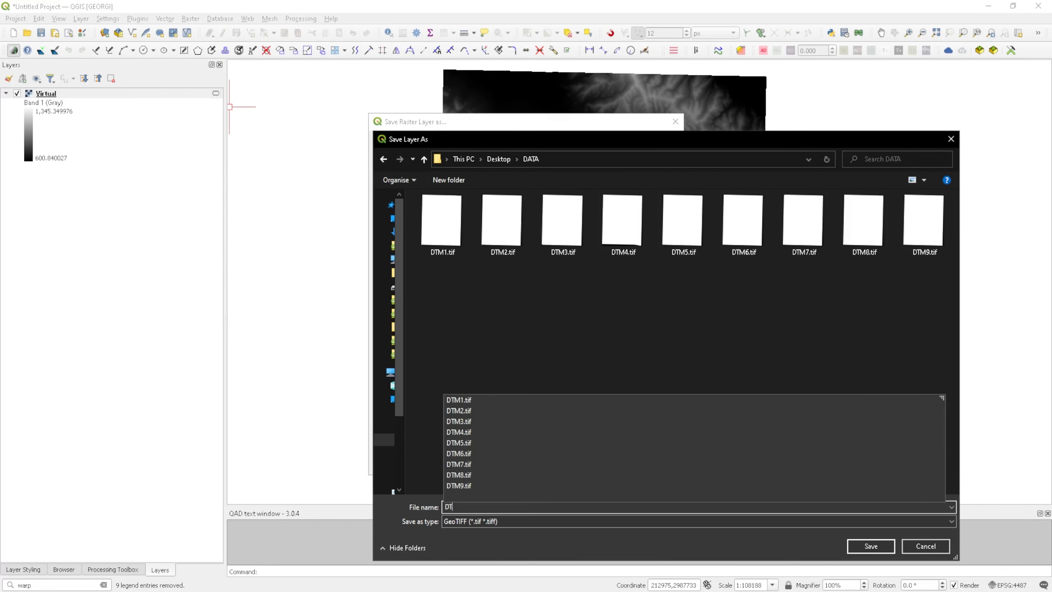
pyautogui.write('M_Merged')
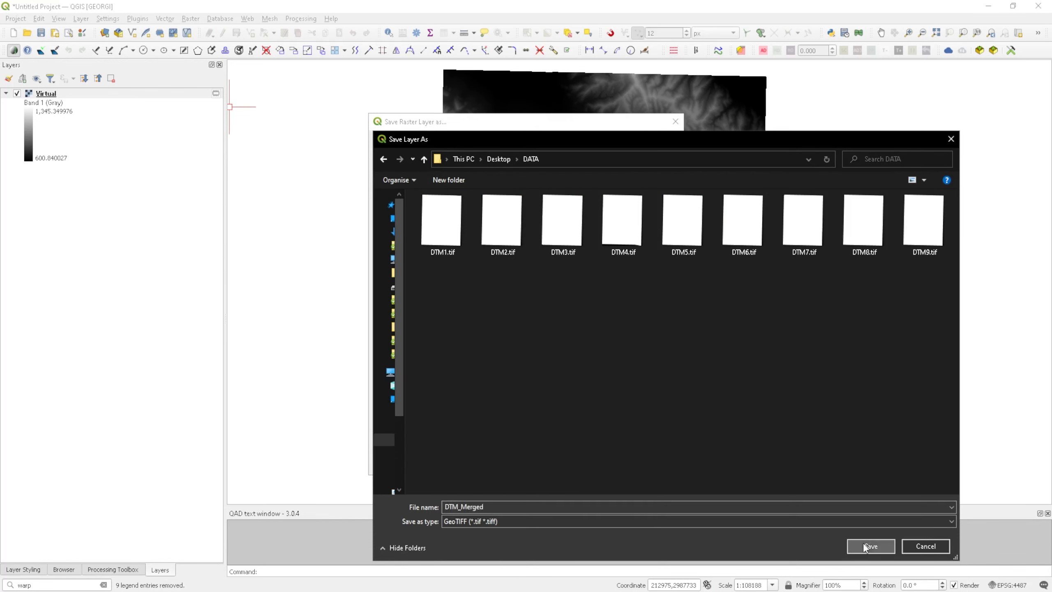
pyautogui.press('Return')
pyautogui.click(561, 463)
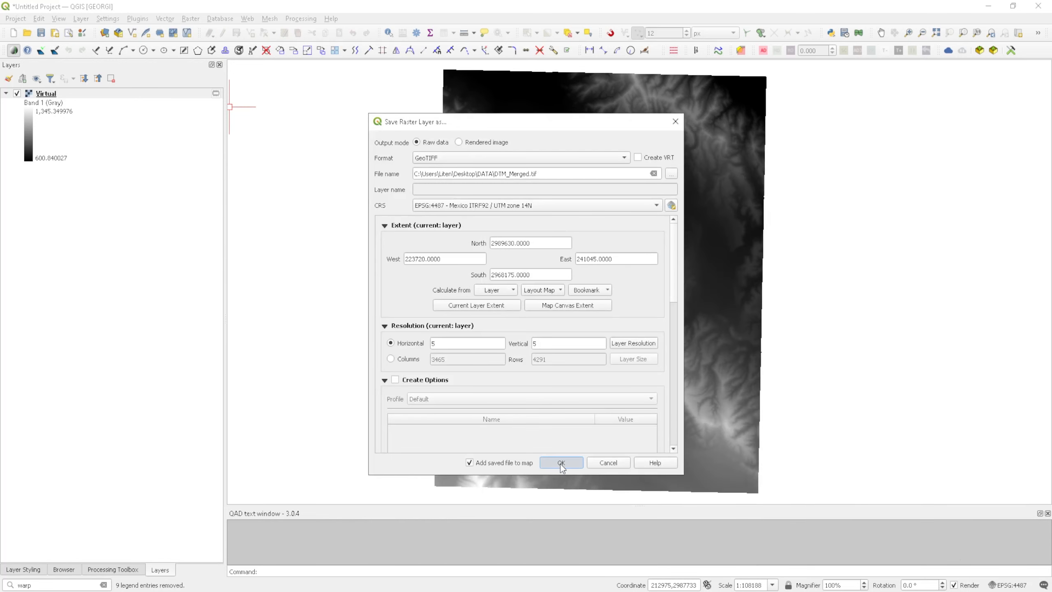
pyautogui.click(49, 107)
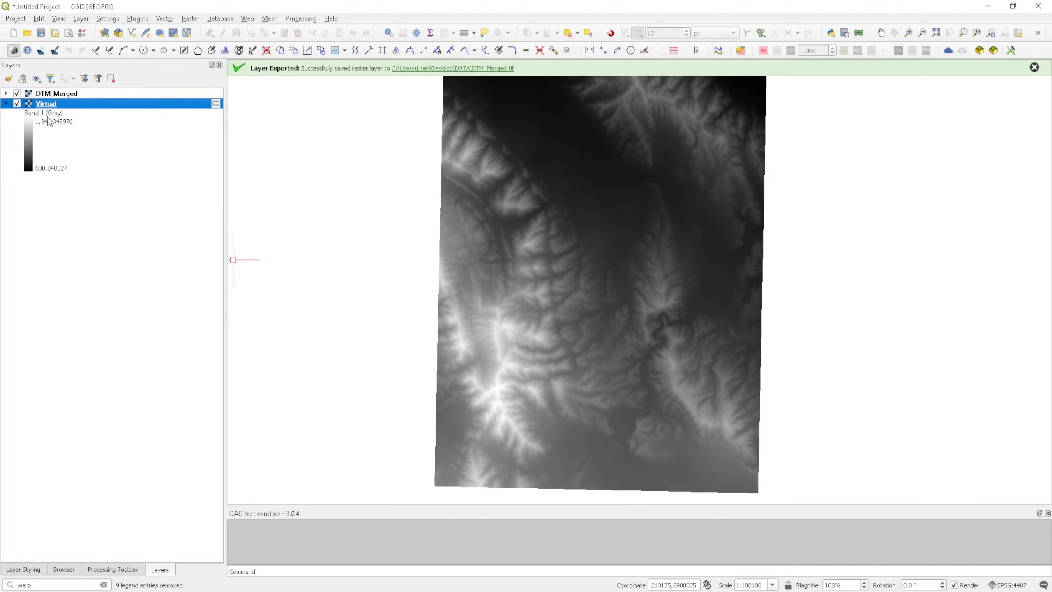
pyautogui.hotkey('ctrl', 'd')
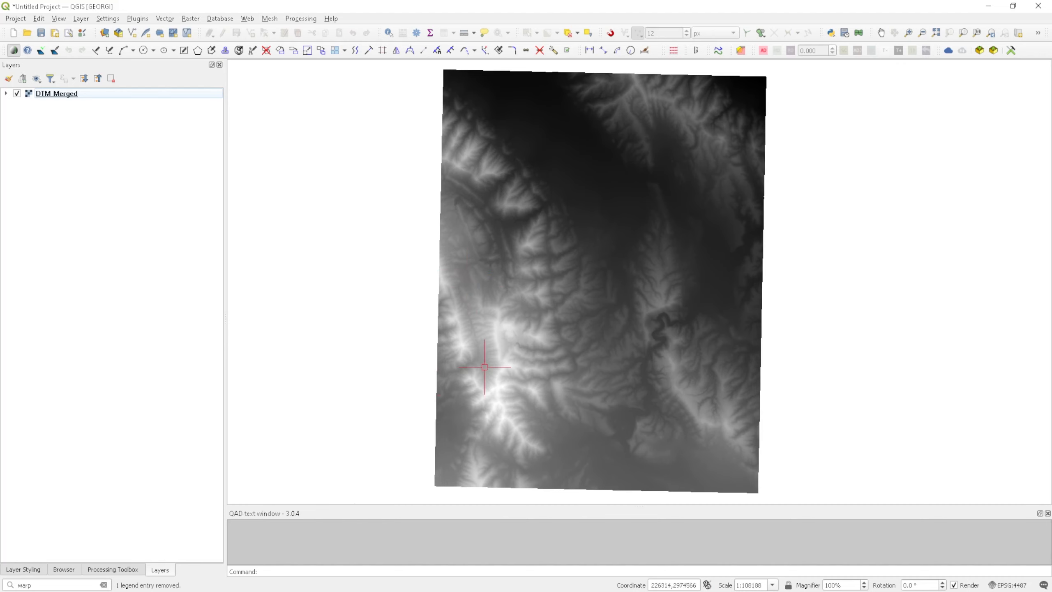
# Step: Add Boundary.kmz from the DATA folder to the QGIS project with its Atravesada-Boundary.kmz polygon in a group
pyautogui.hotkey('alt', 'Tab')
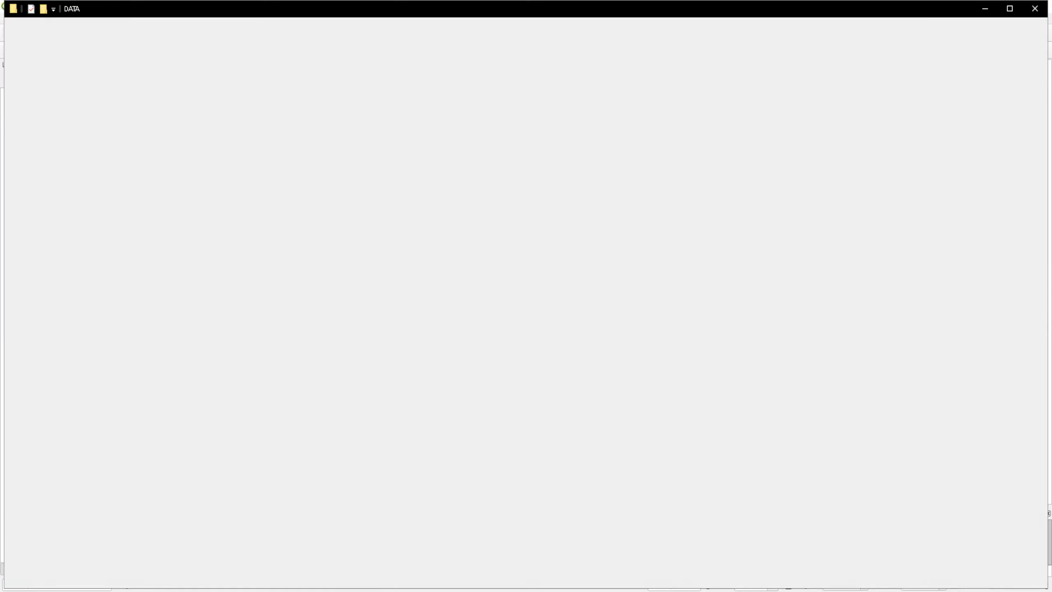
pyautogui.click(119, 83)
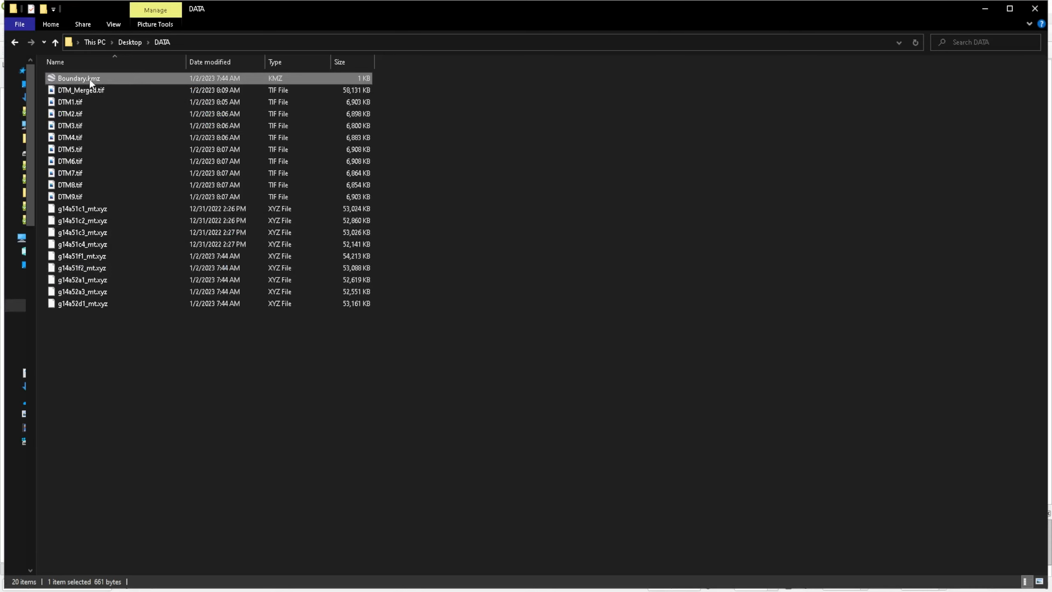
pyautogui.moveTo(66, 82); pyautogui.dragTo(509, 242)
pyautogui.hotkey('alt', 'Tab')
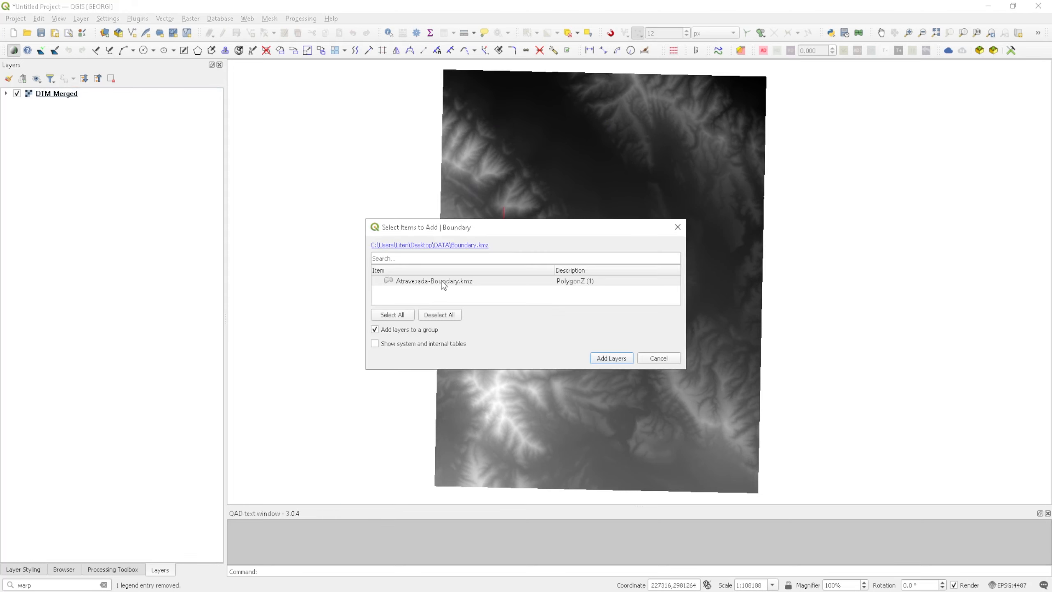
pyautogui.click(614, 358)
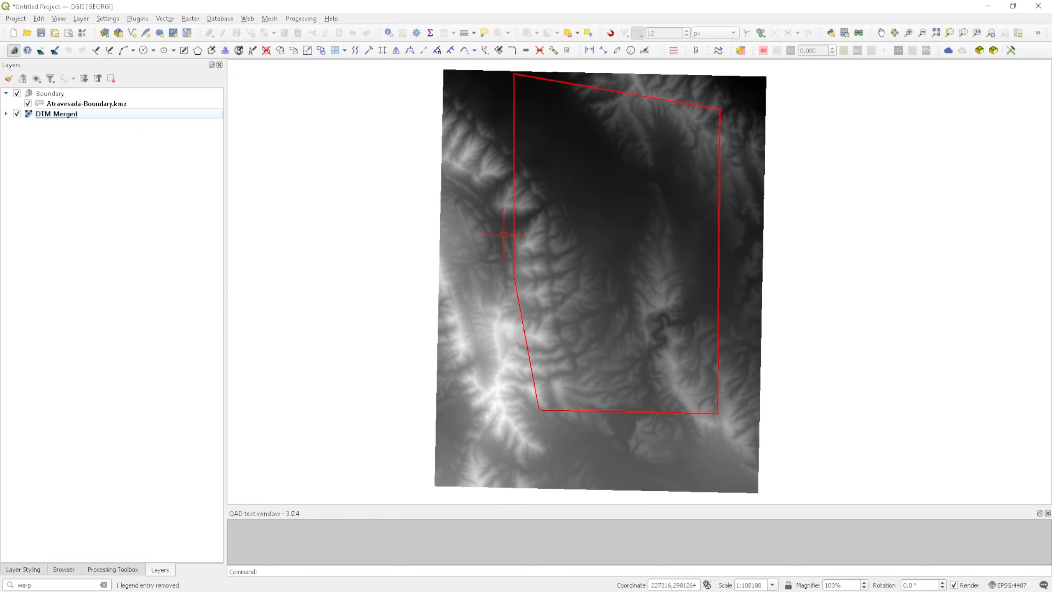
# Step: Open Clip Raster by Mask Layer with DTM_Merged as the input layer and Atravesada-Boundary.kmz as the mask layer
pyautogui.moveTo(613, 357); pyautogui.dragTo(537, 366)
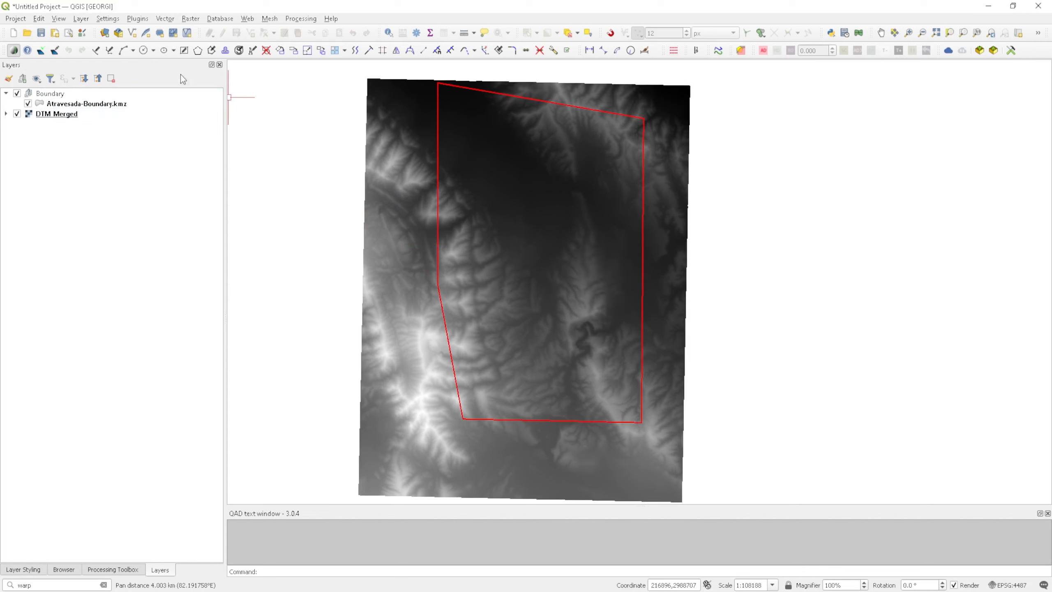
pyautogui.click(193, 20)
pyautogui.moveTo(241, 127)
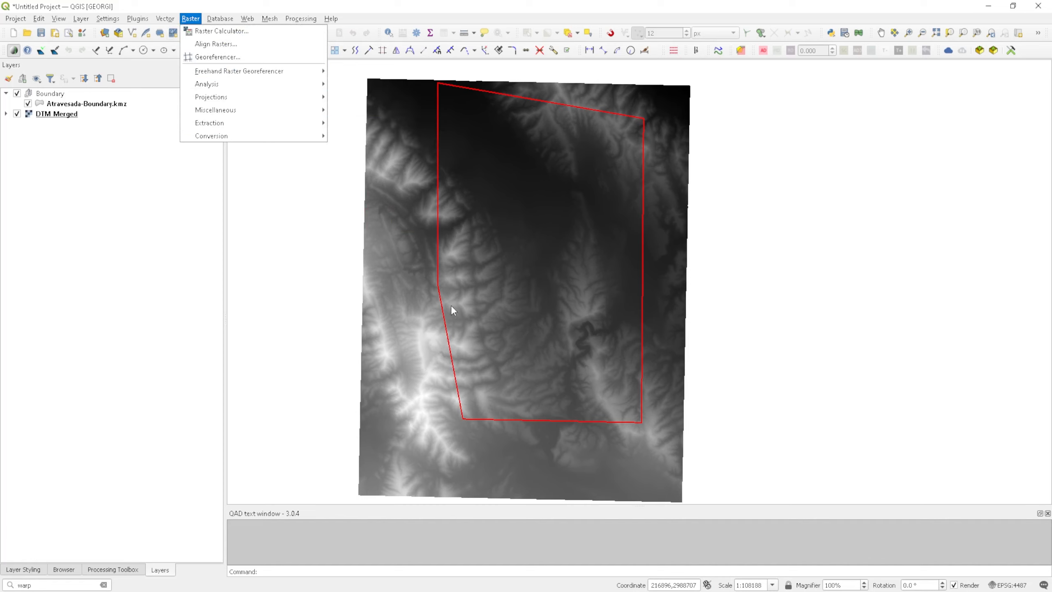
pyautogui.moveTo(296, 123)
pyautogui.moveTo(277, 122)
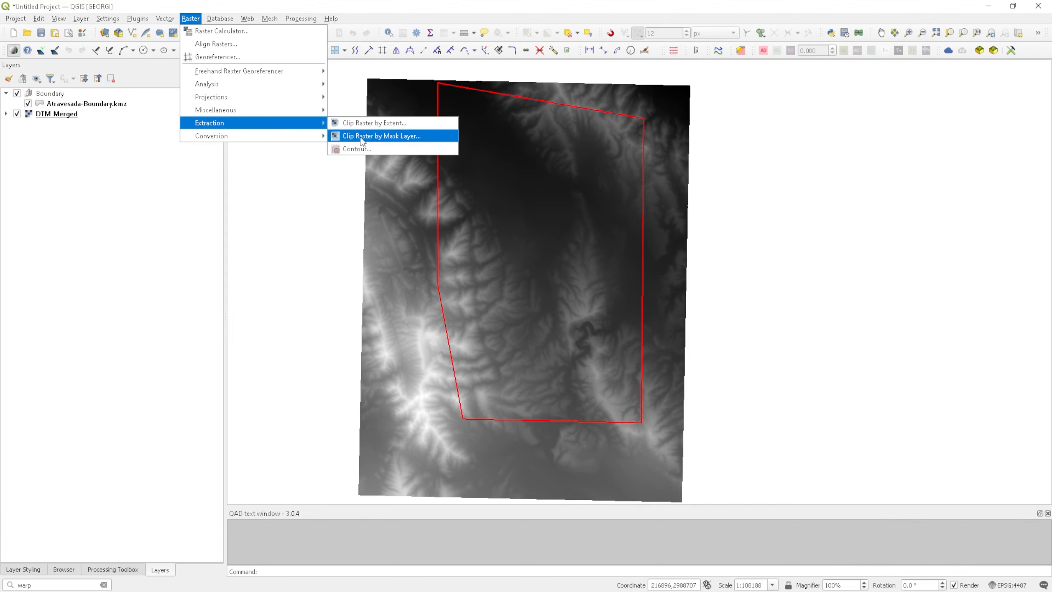
pyautogui.click(427, 140)
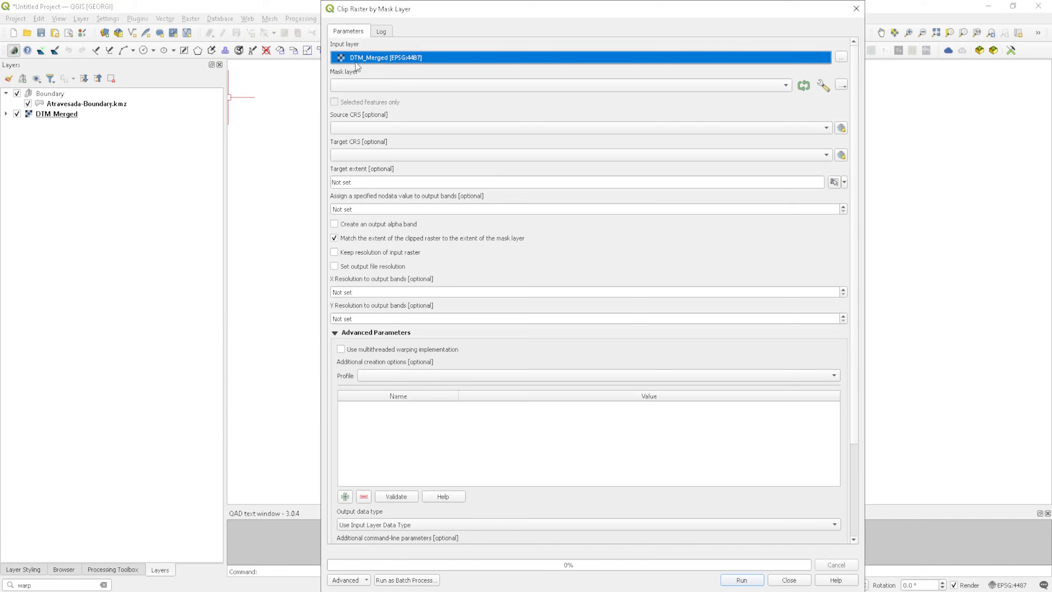
pyautogui.click(379, 61)
pyautogui.click(449, 84)
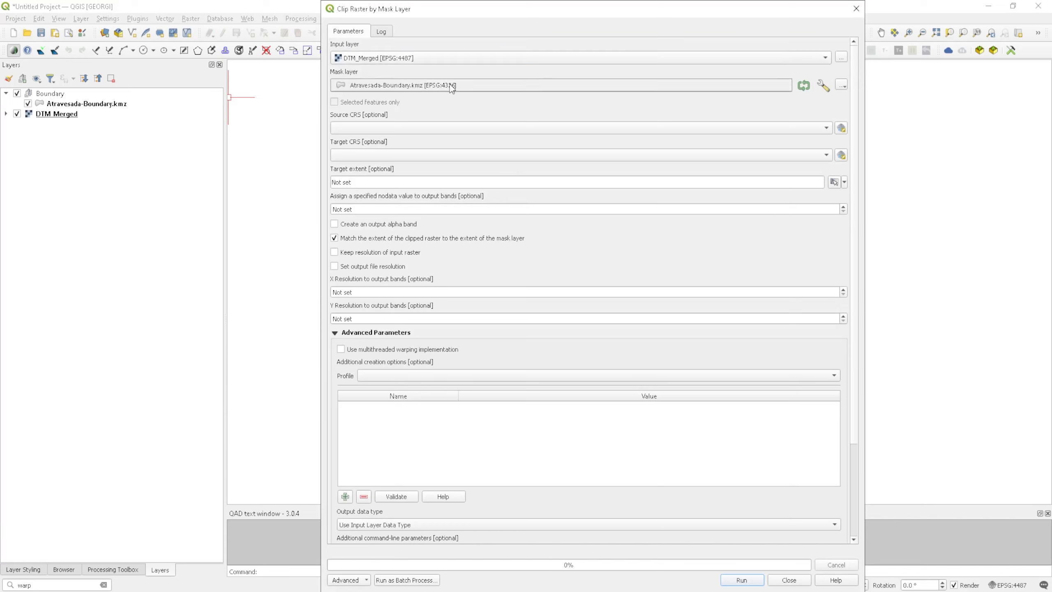
pyautogui.click(394, 87)
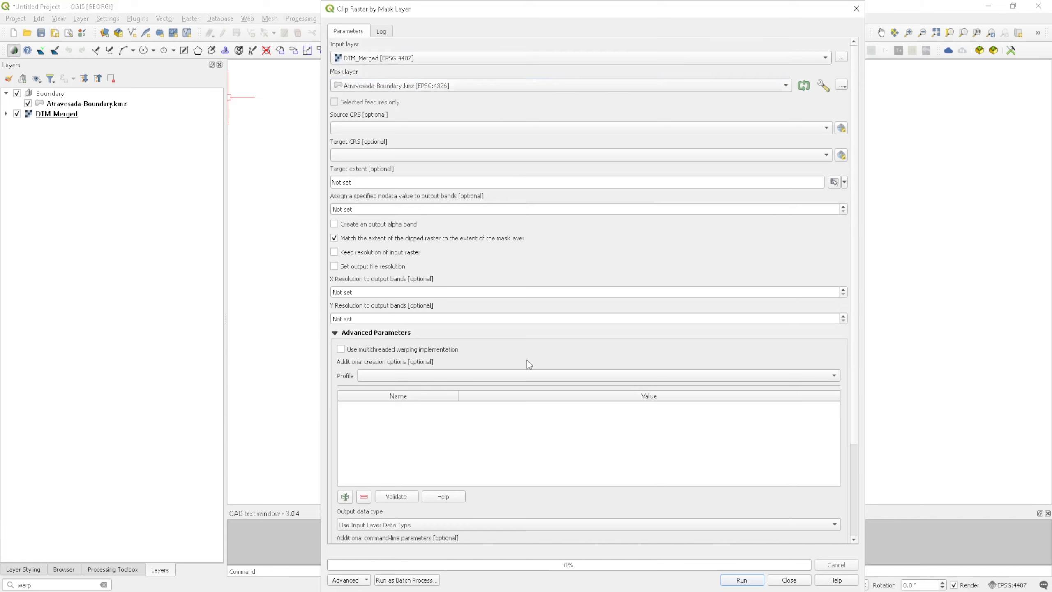